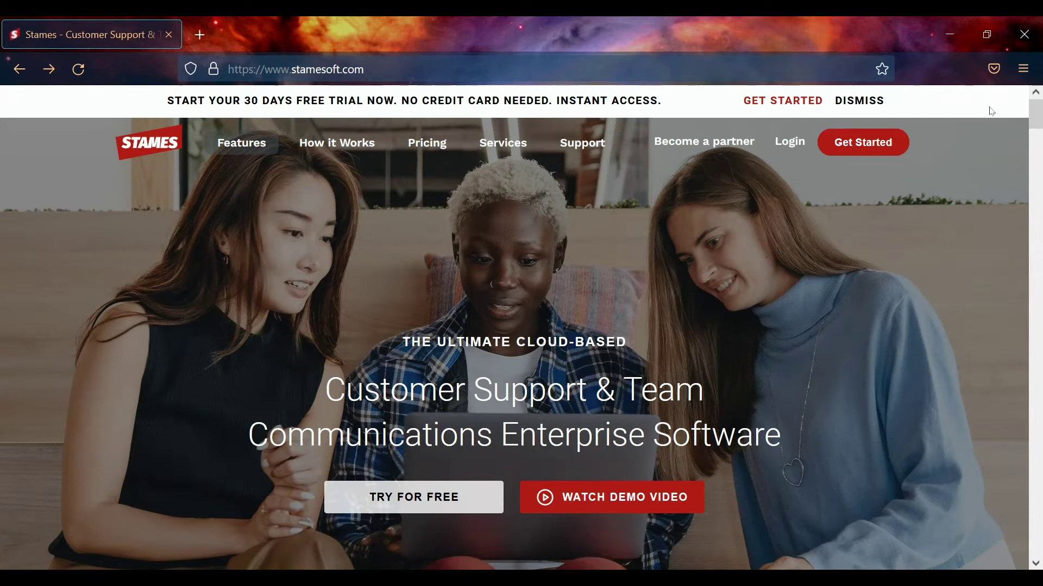
# Open the How it Works page from the Stames homepage navigation bar
pyautogui.click(344, 150)
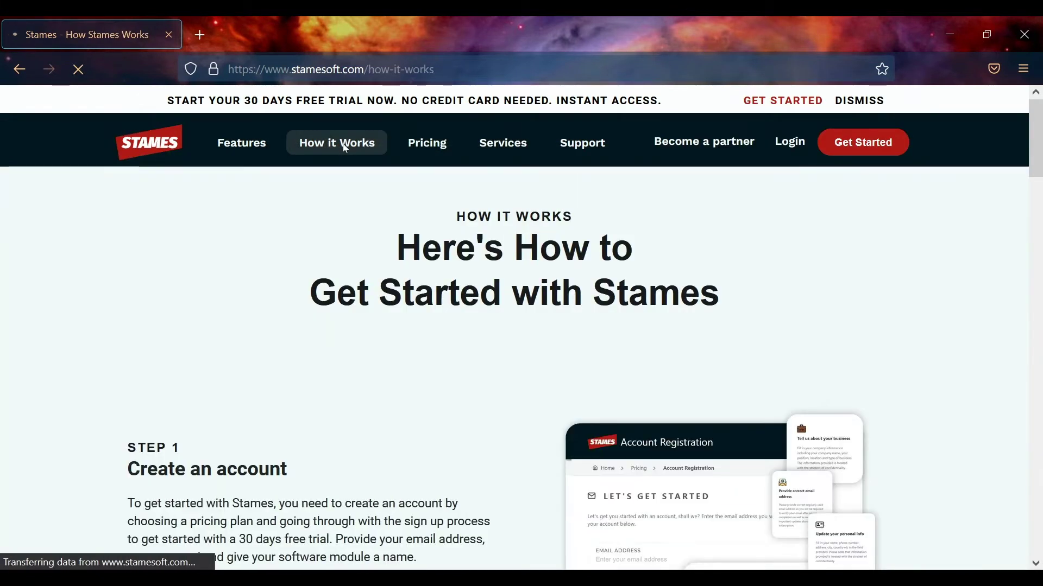
# Read Step 1 and Step 2 of How it Works, then return to the Stames homepage via the logo
pyautogui.moveTo(1040, 143); pyautogui.dragTo(1038, 192)
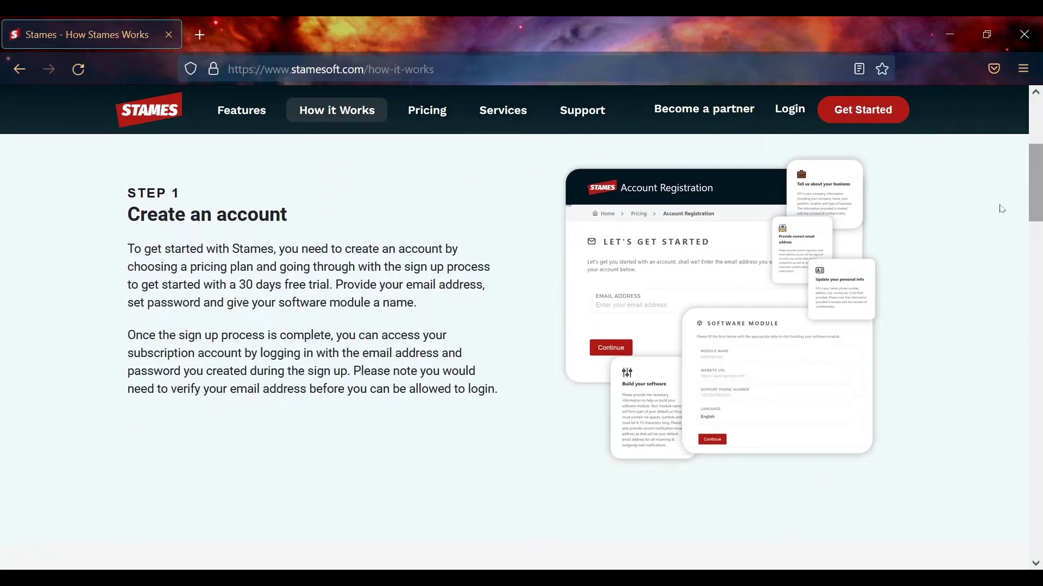
pyautogui.scroll(-6, 555, 306)
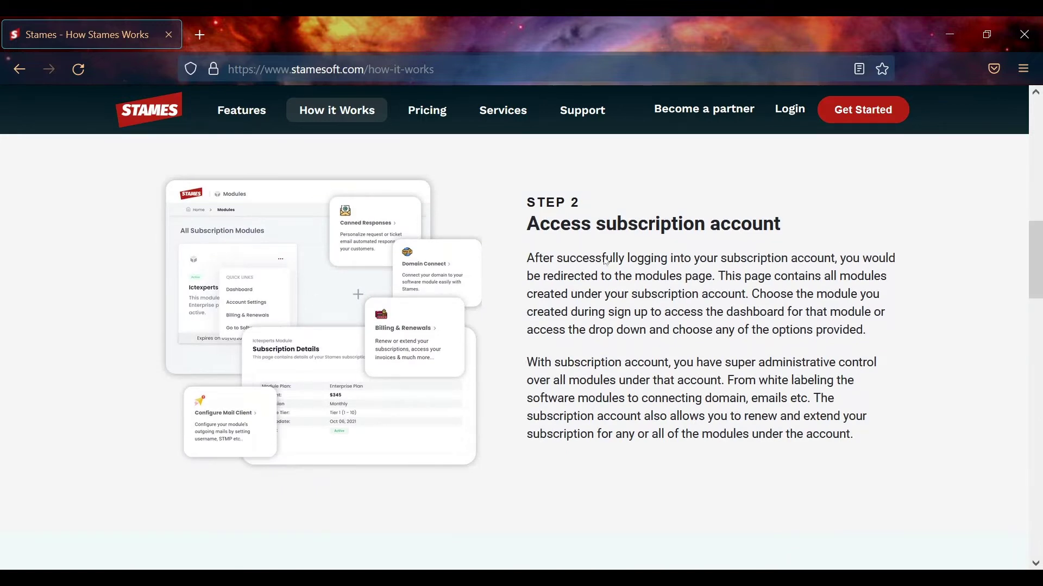
pyautogui.moveTo(1038, 247); pyautogui.dragTo(1026, 103)
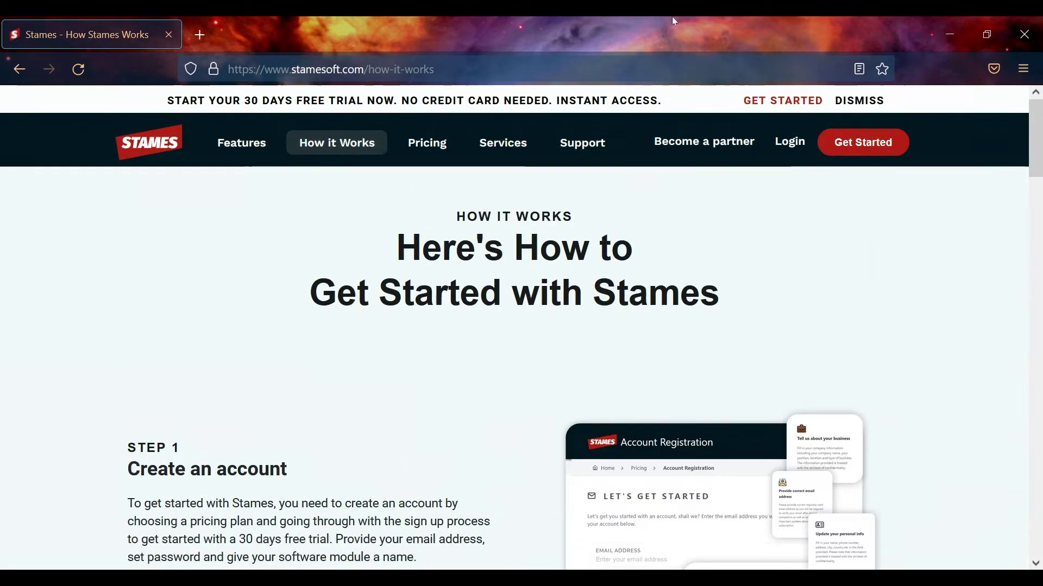
pyautogui.click(241, 141)
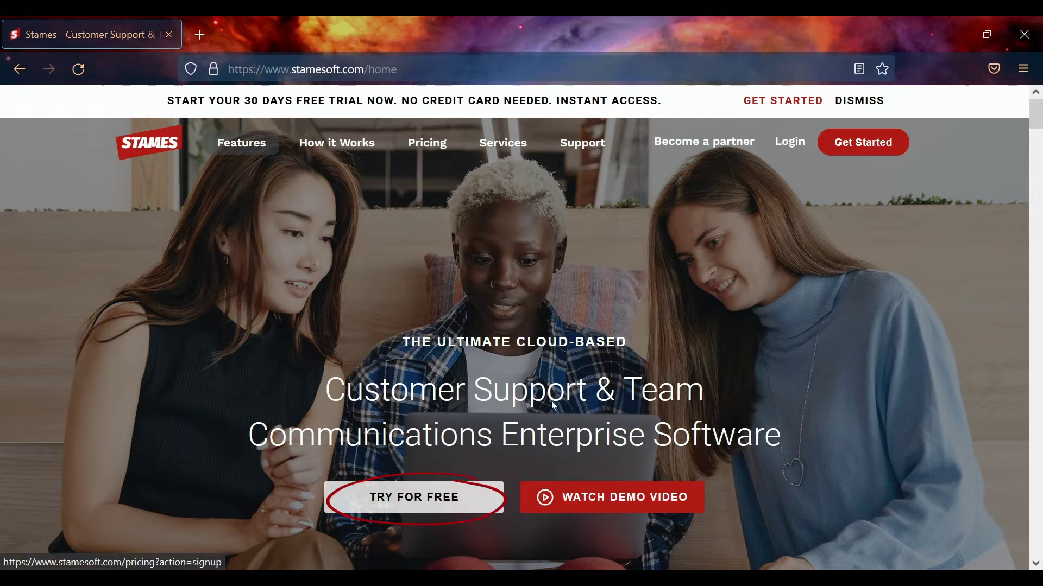
# Open the free-trial pricing plans and compare yearly prices before switching back to monthly
pyautogui.click(427, 509)
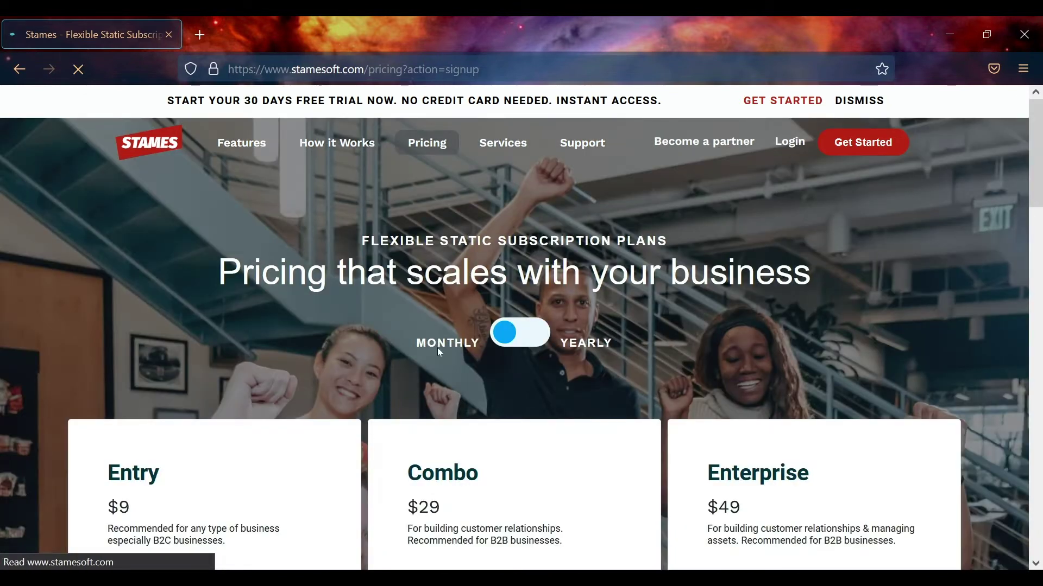
pyautogui.moveTo(1041, 142)
pyautogui.mouseDown()
pyautogui.moveTo(1041, 511)
pyautogui.moveTo(1036, 130)
pyautogui.mouseUp()
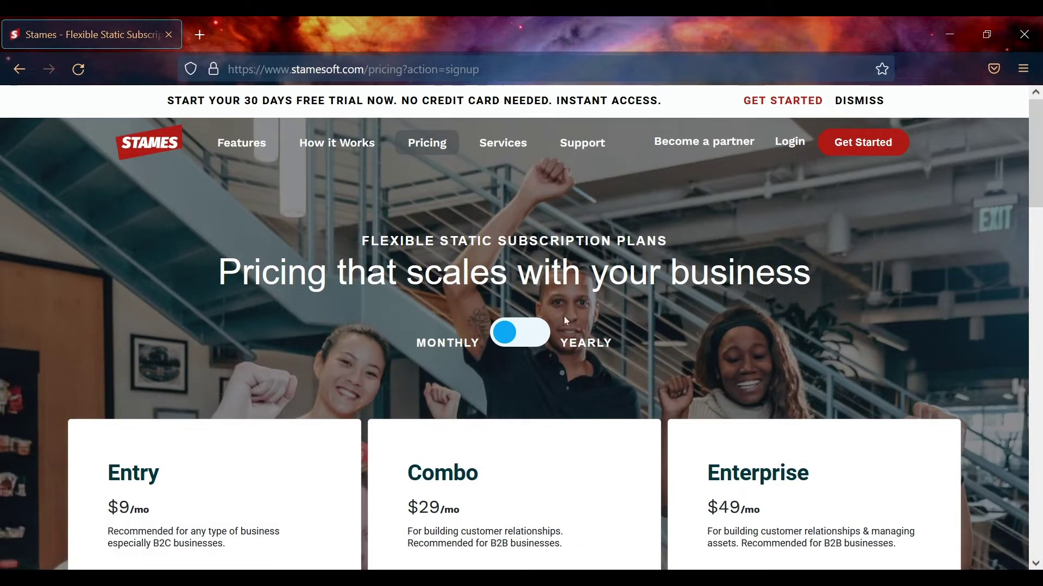
pyautogui.click(535, 336)
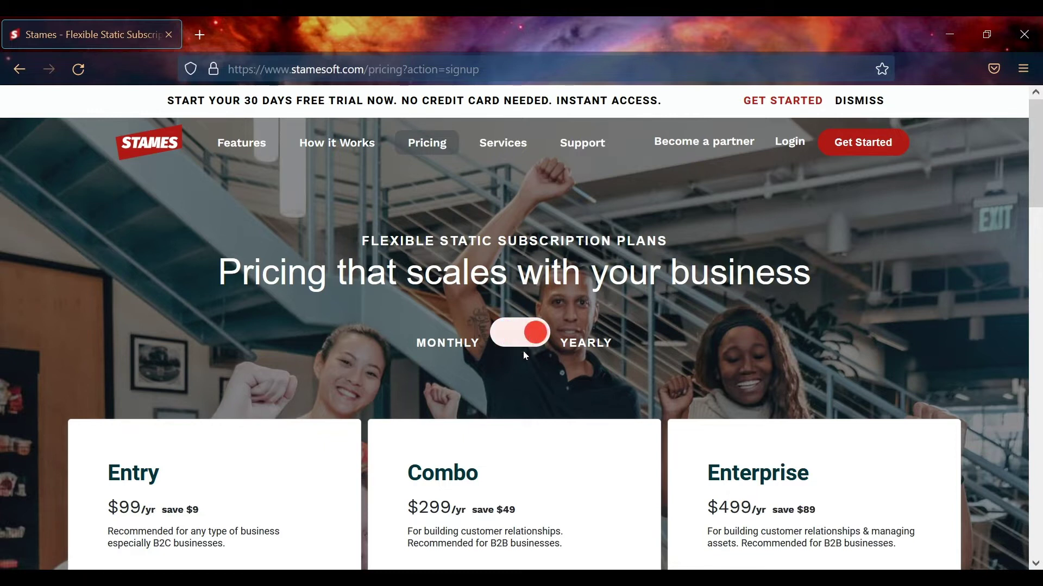
pyautogui.scroll(-8, 1020, 274)
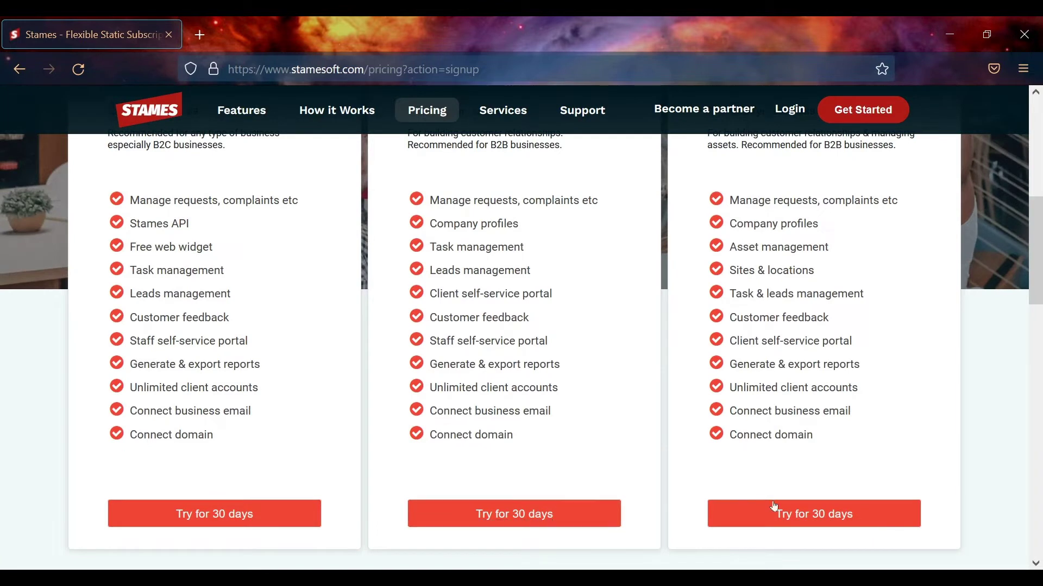
pyautogui.scroll(4, 997, 261)
pyautogui.click(480, 162)
# Choose the Entry plan's 'Try for 30 days' trial
pyautogui.scroll(-3, 1021, 260)
pyautogui.scroll(1, 1032, 266)
pyautogui.scroll(-2, 1021, 275)
pyautogui.scroll(2, 999, 283)
pyautogui.scroll(-2, 977, 293)
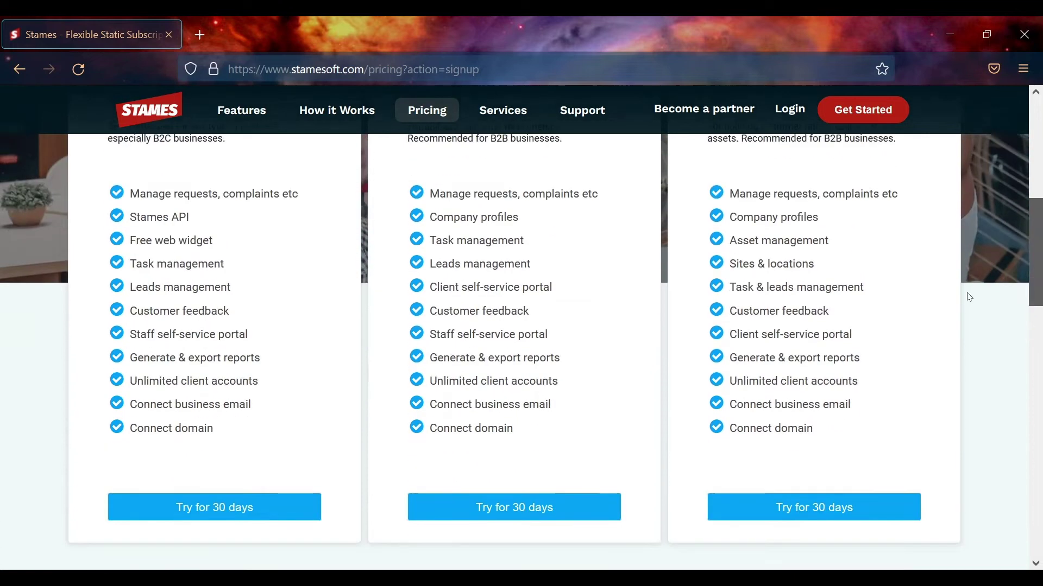
pyautogui.click(194, 510)
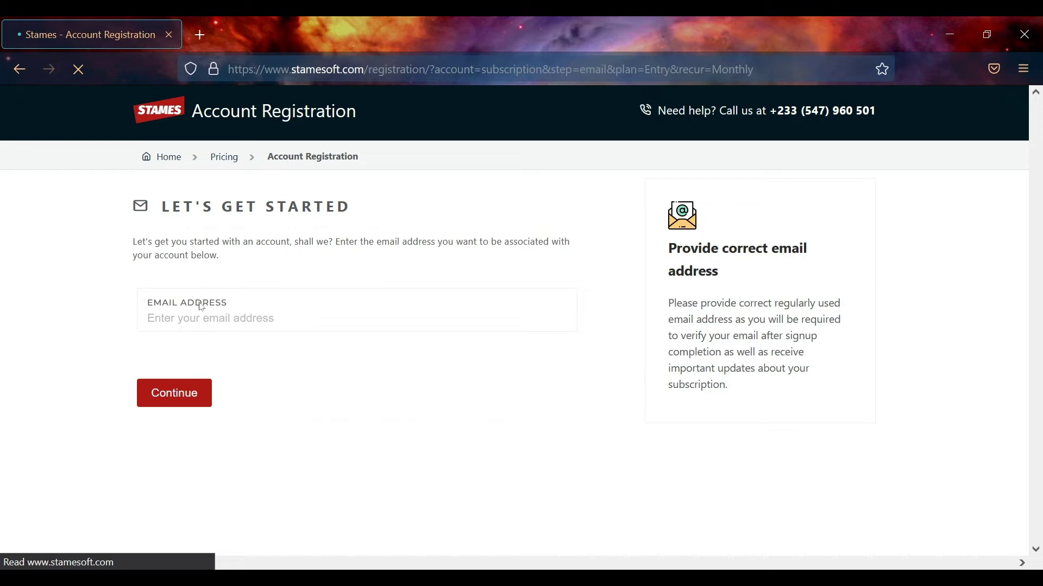
# Enter the account email address and continue registration
pyautogui.click(268, 323)
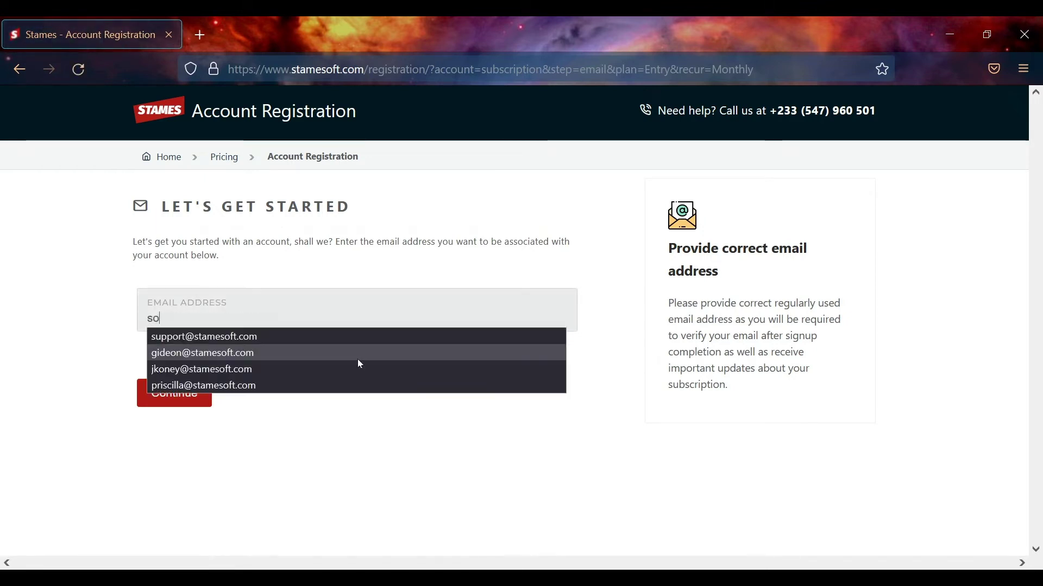
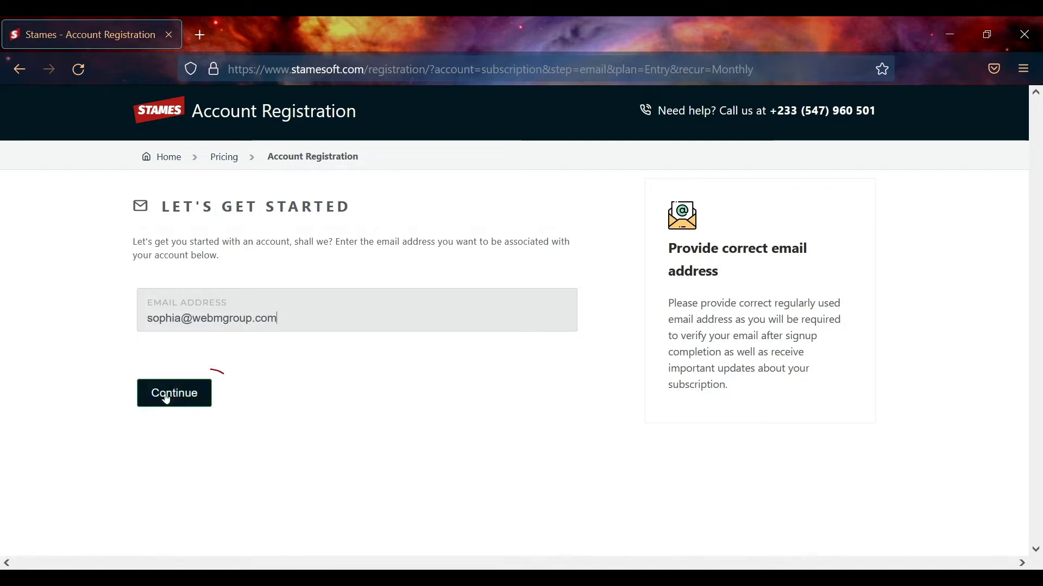
pyautogui.click(164, 399)
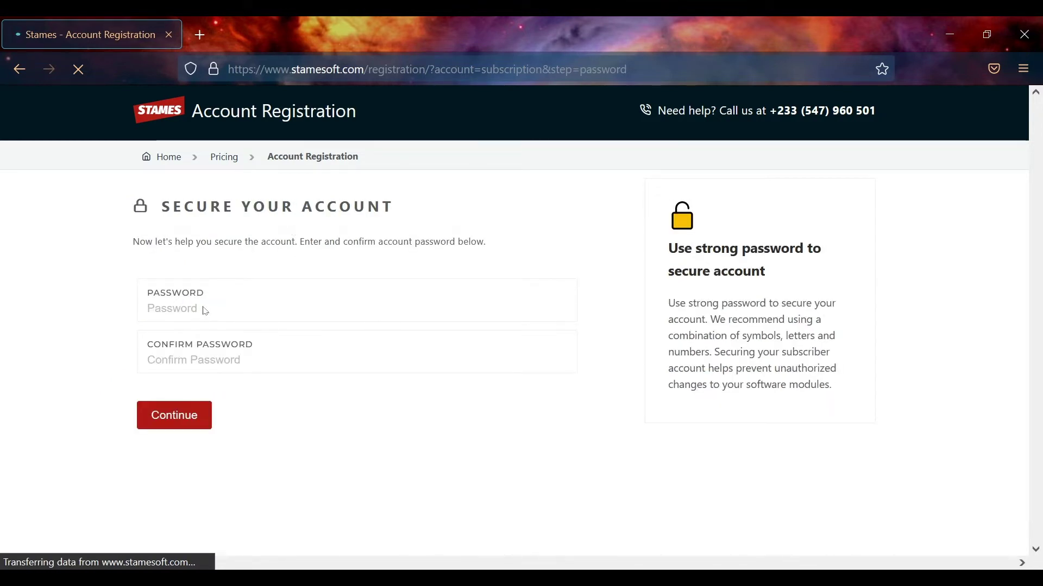
# Set and confirm the account password, continue, and decline Firefox's save-password prompt
pyautogui.click(182, 309)
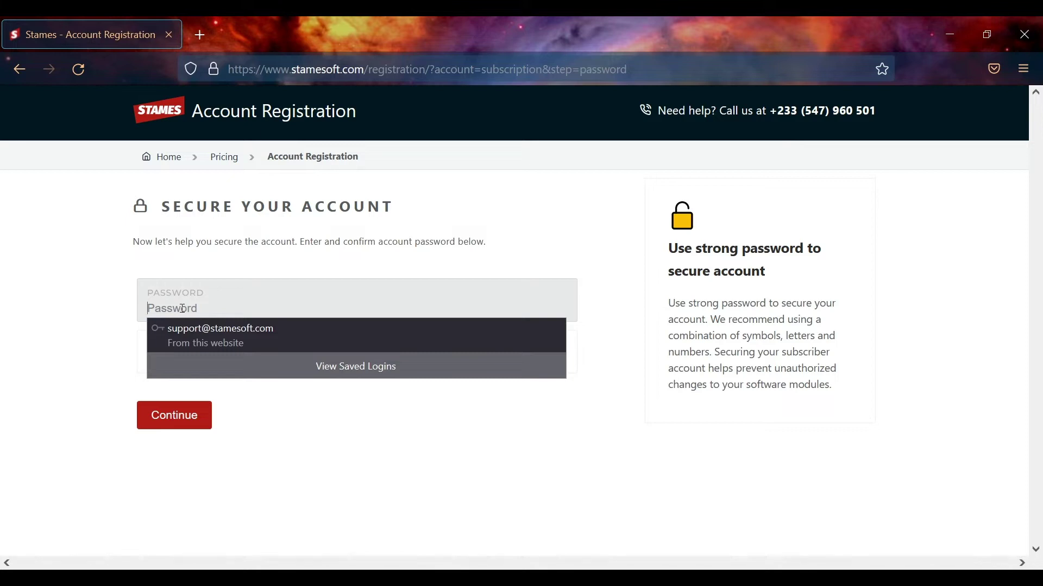
pyautogui.write('••')
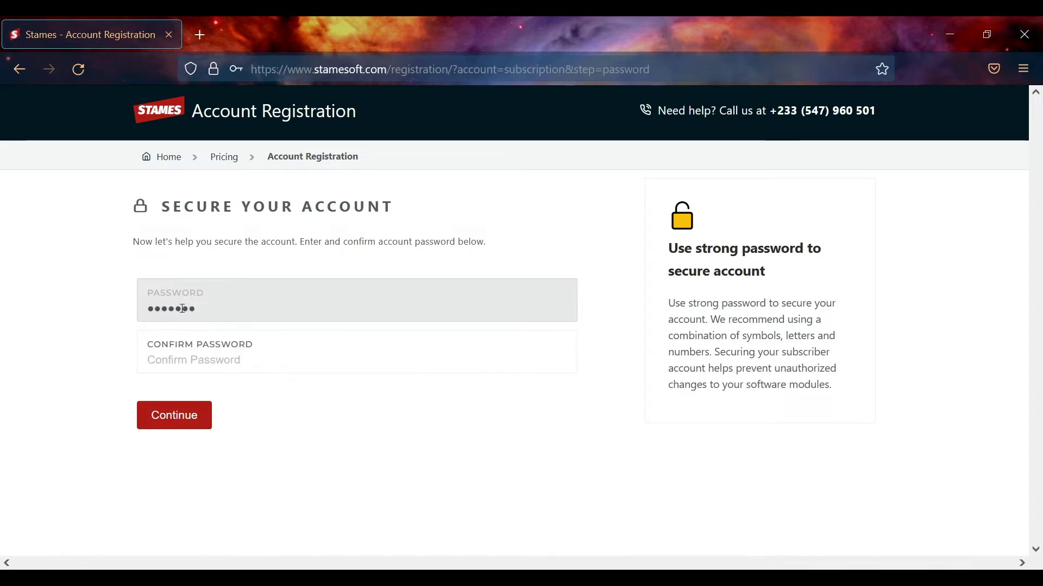
pyautogui.click(229, 363)
pyautogui.write('•')
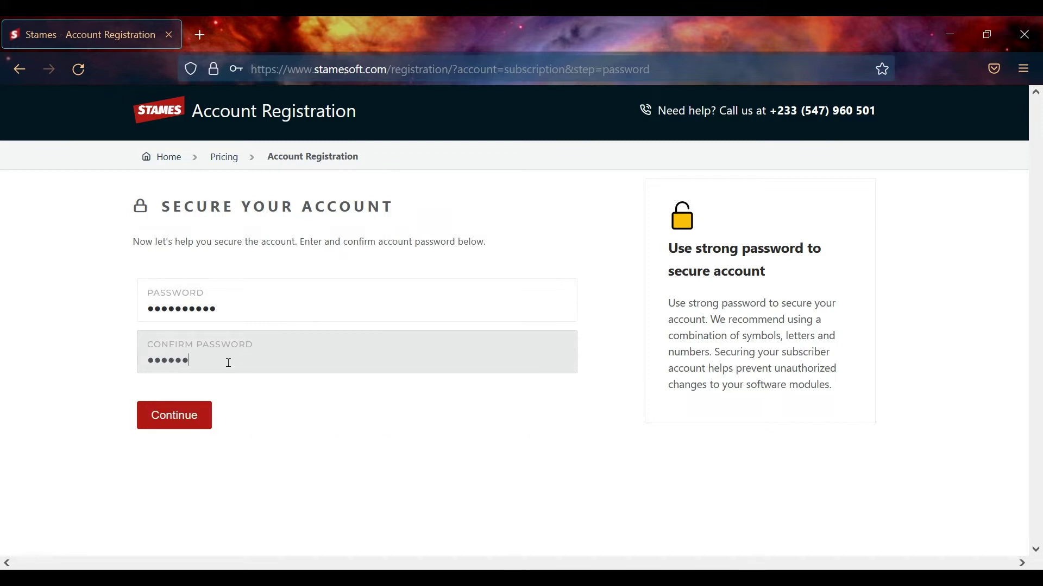
pyautogui.click(156, 419)
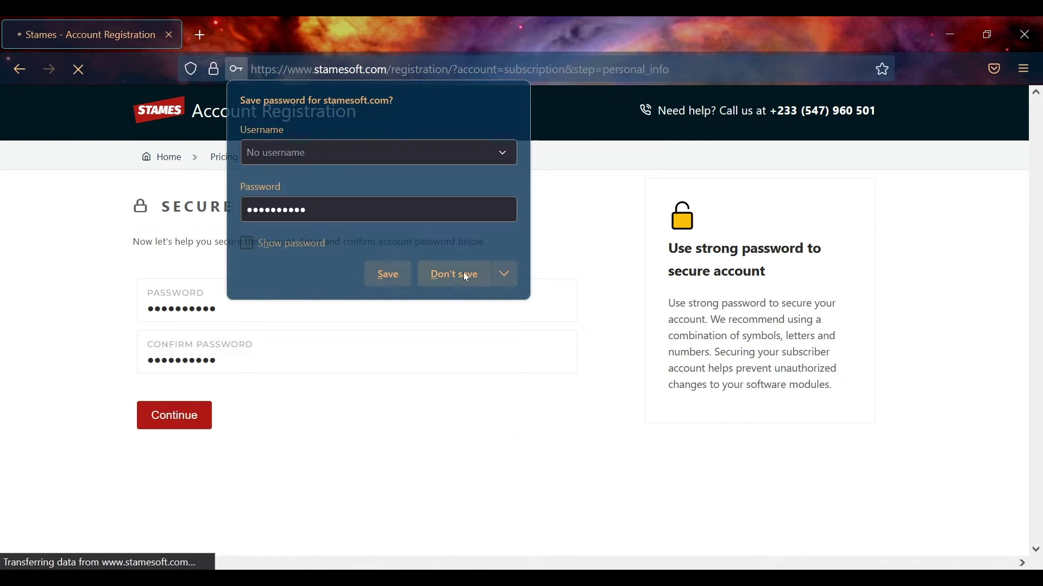
pyautogui.click(464, 273)
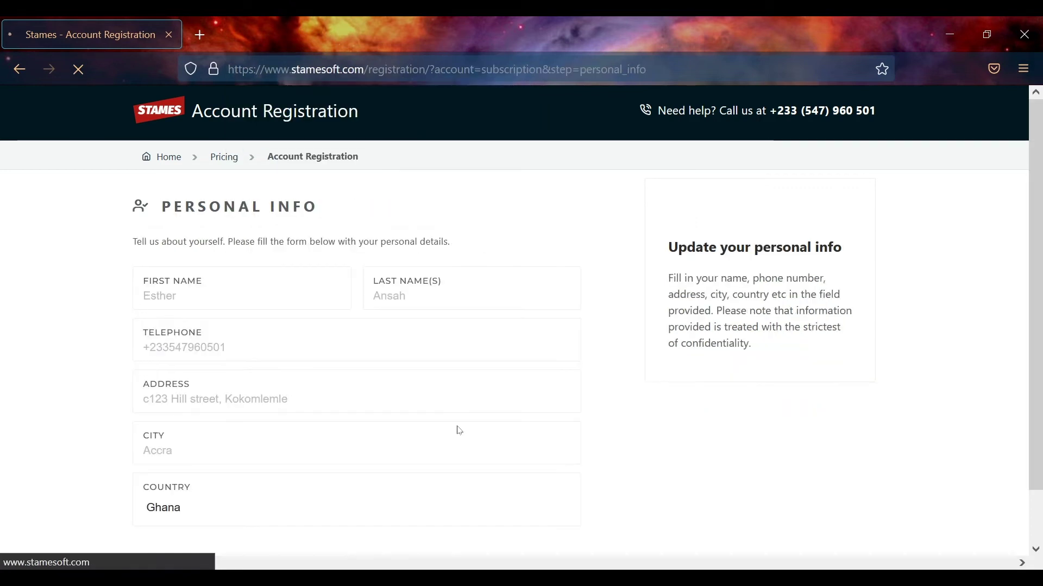
# Replace the sample name with the user's first and last name and add their phone number
pyautogui.click(195, 299)
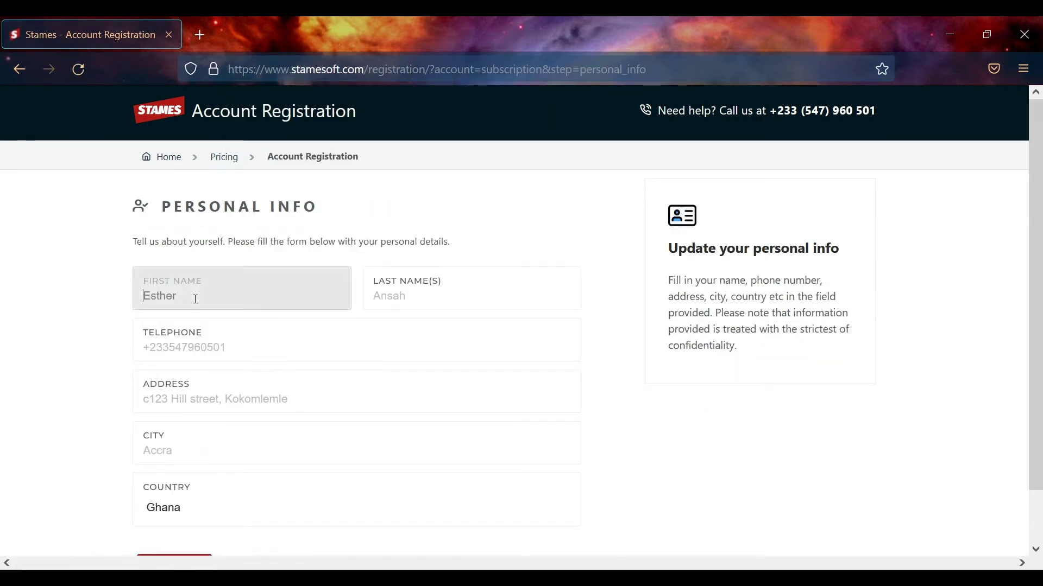
pyautogui.hotkey('ctrl', 'a')
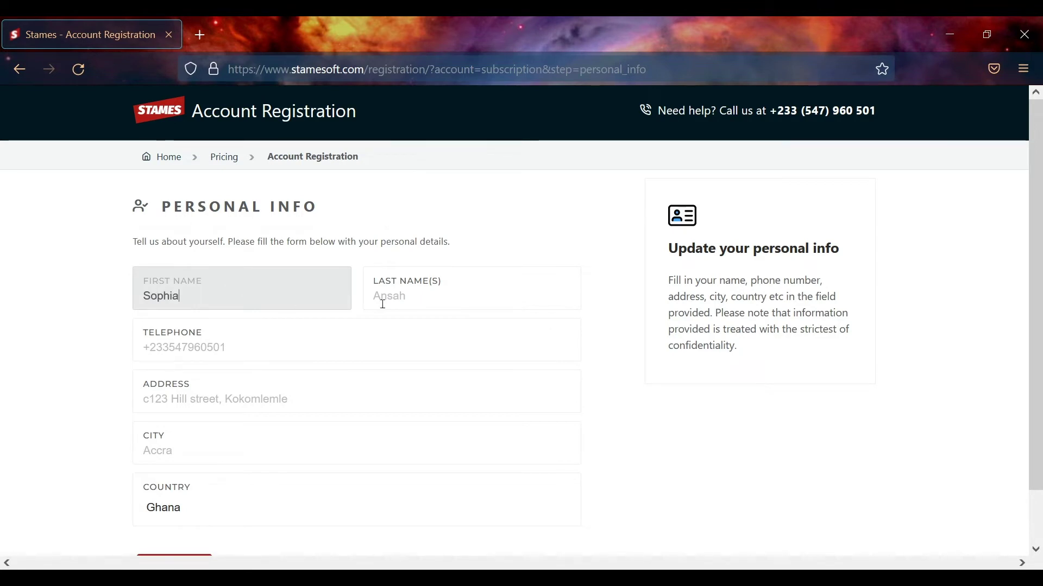
pyautogui.click(395, 298)
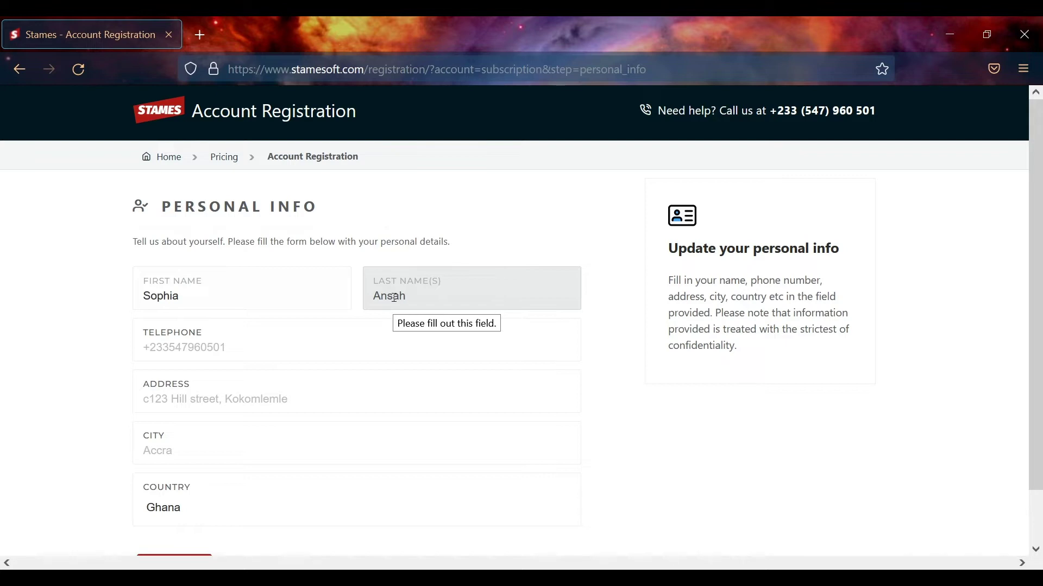
pyautogui.click(257, 352)
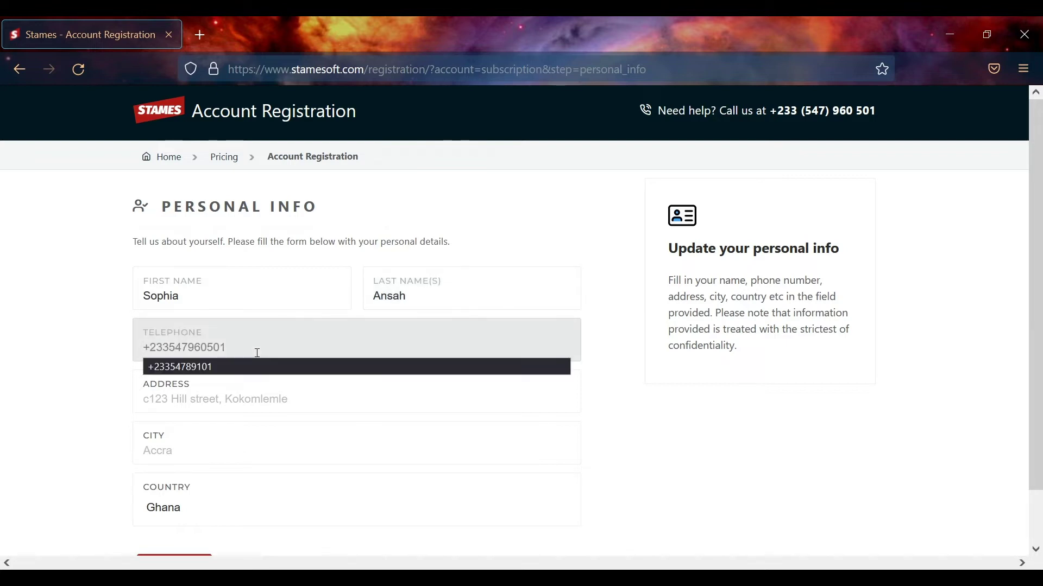
pyautogui.write('+233547960')
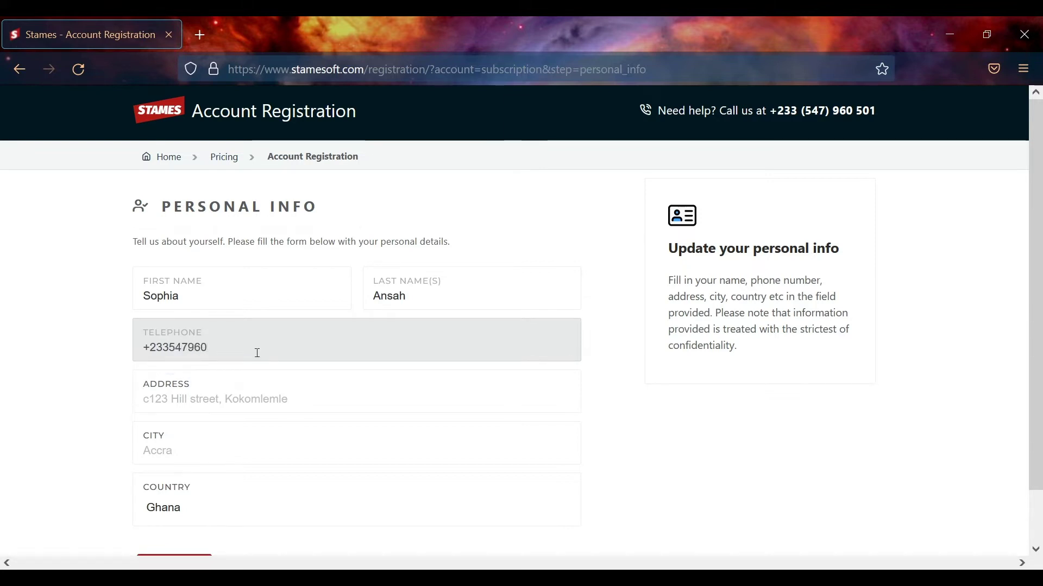
# Enter the street address, pick Accra as the city, and continue to Business Info
pyautogui.click(247, 396)
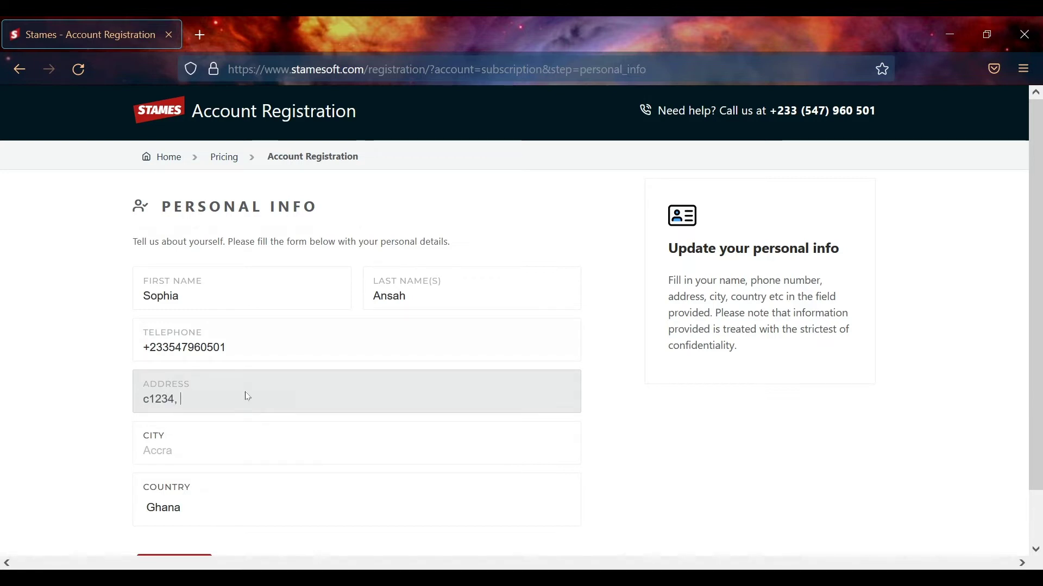
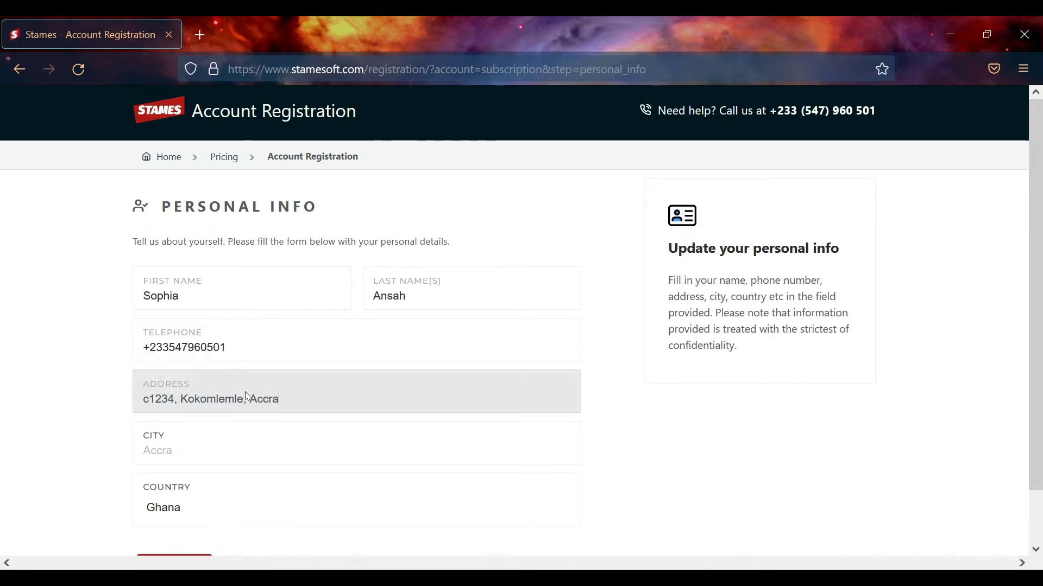
pyautogui.click(222, 445)
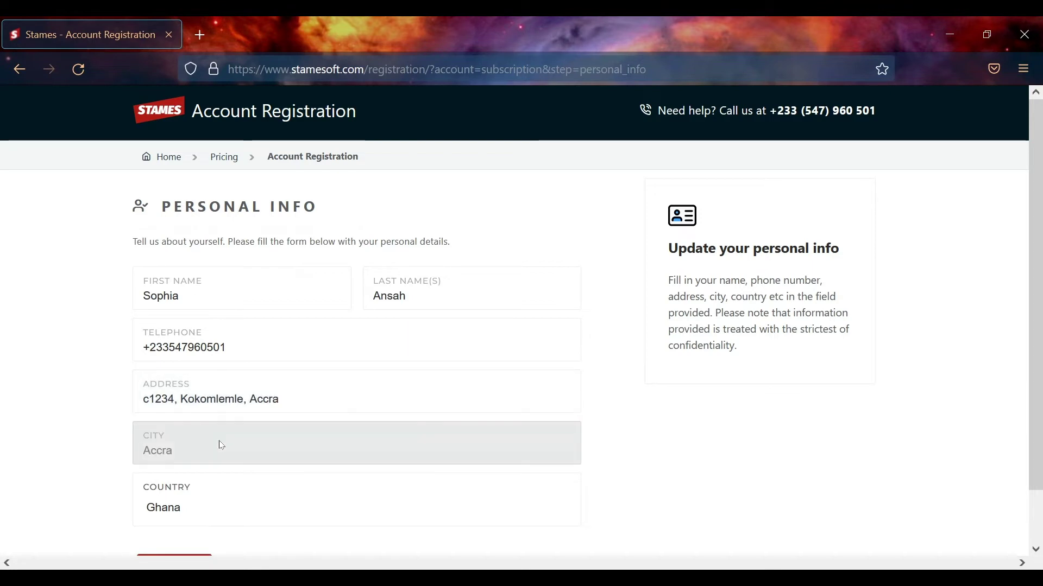
pyautogui.write('Accra')
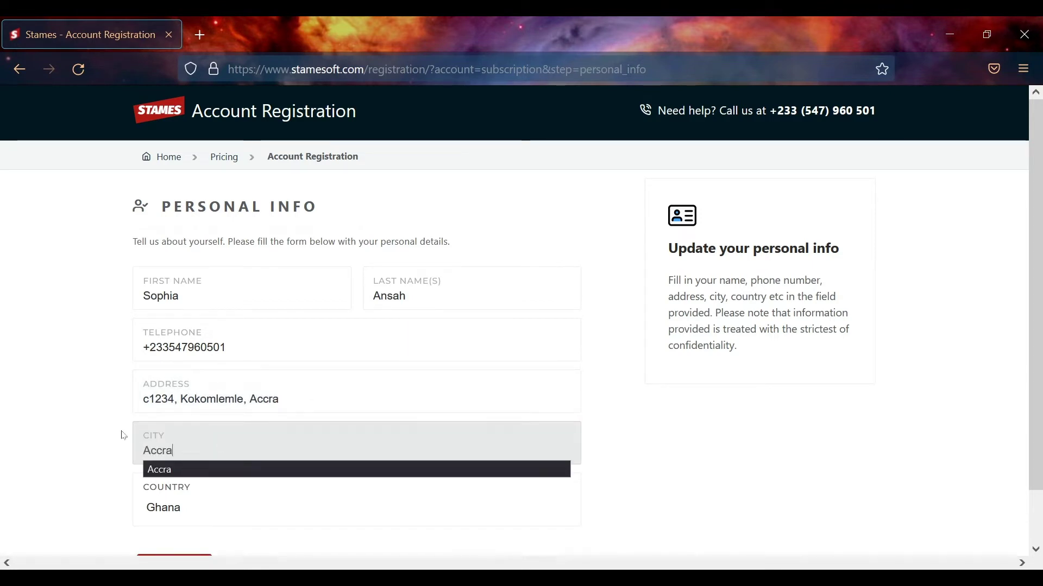
pyautogui.click(798, 423)
pyautogui.scroll(-2, 628, 420)
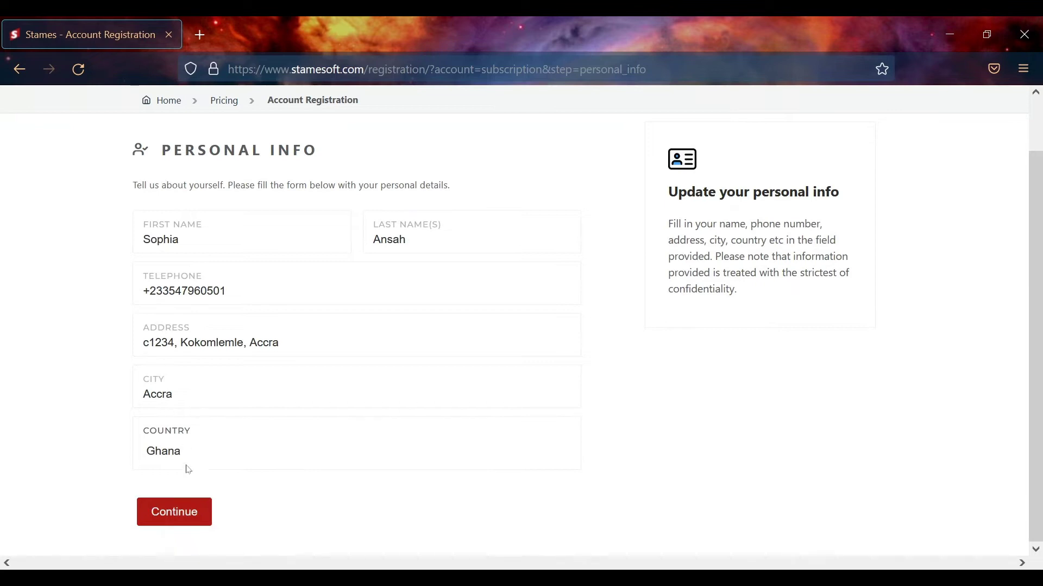
pyautogui.click(168, 510)
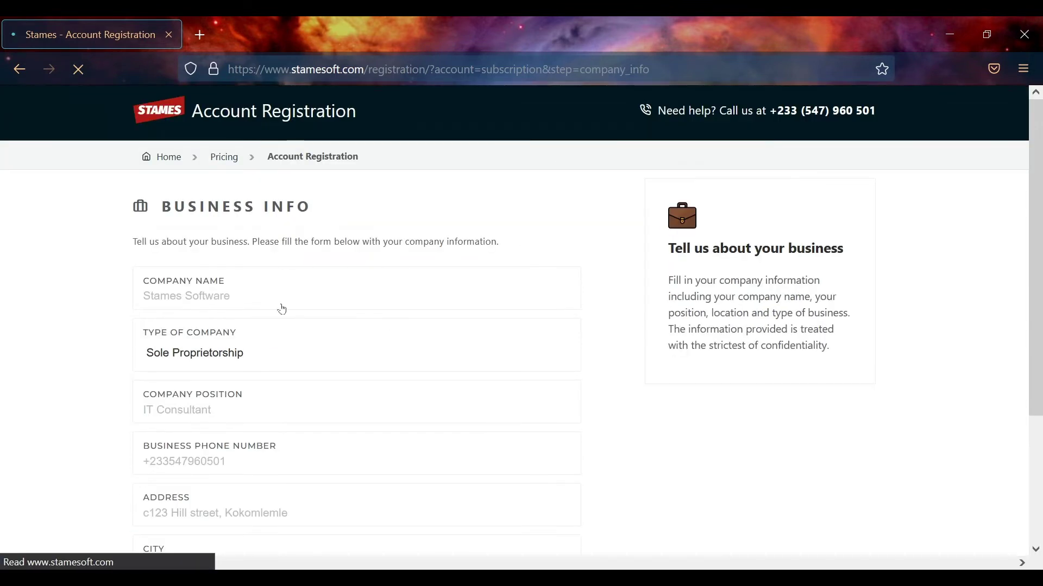
# Name the company 'Webm Group' and choose Limited Liability as the company type
pyautogui.click(235, 294)
pyautogui.write('We')
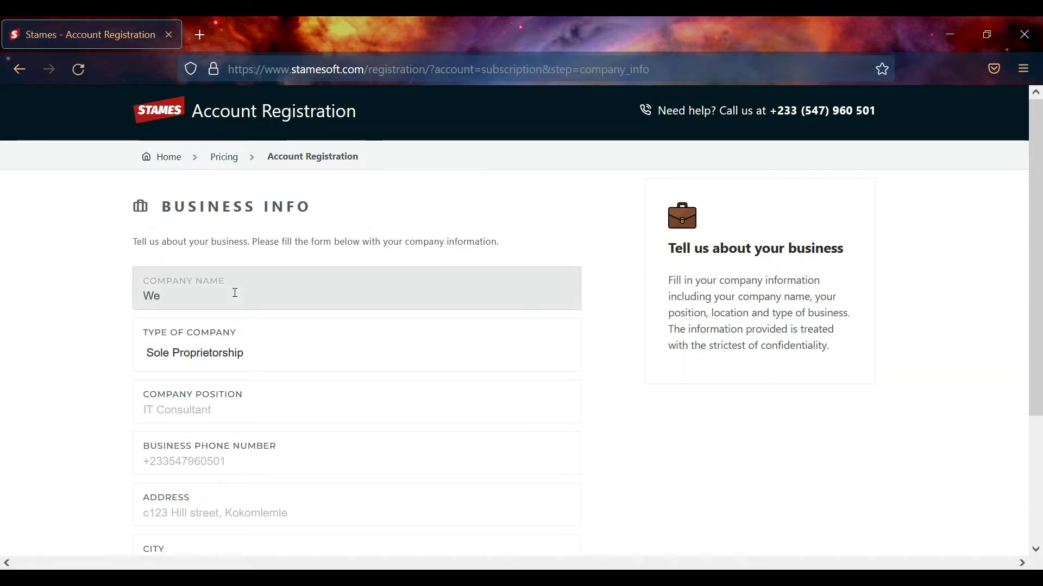
pyautogui.write('bmgroup')
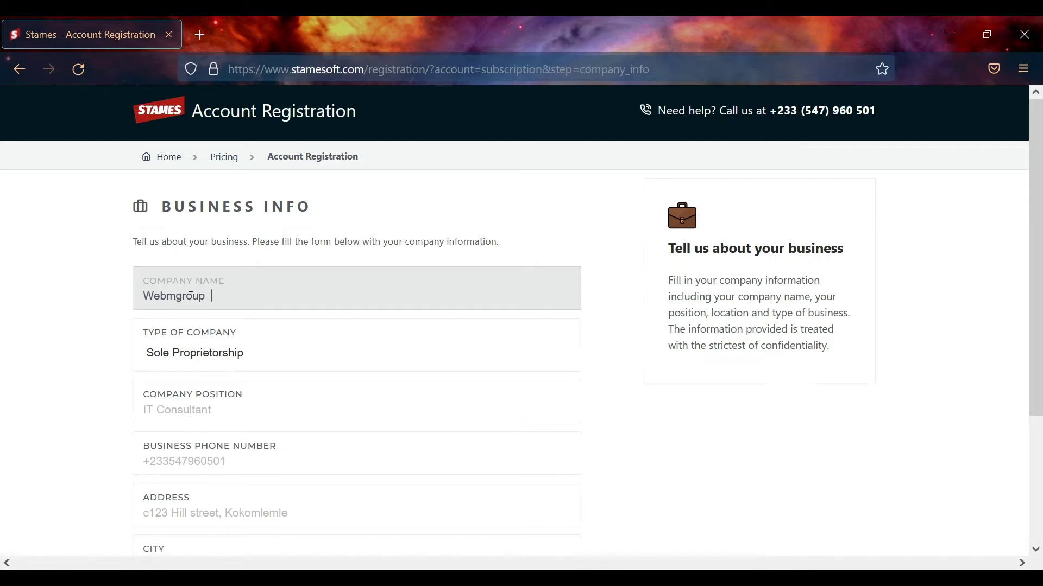
pyautogui.press('BackSpace')
pyautogui.press('BackSpace')
pyautogui.press('BackSpace')
pyautogui.press('BackSpace')
pyautogui.press('BackSpace')
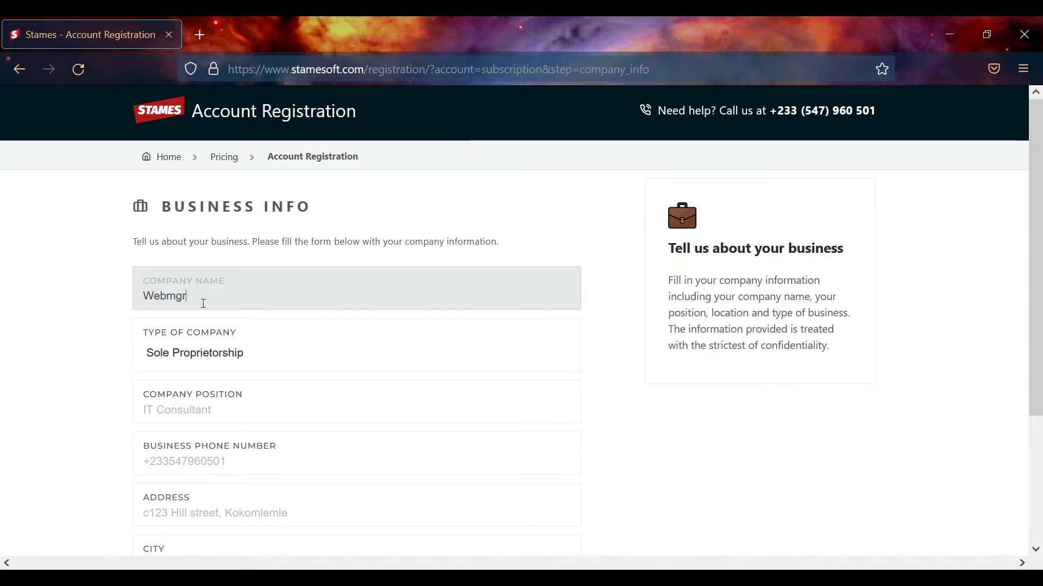
pyautogui.write('Group')
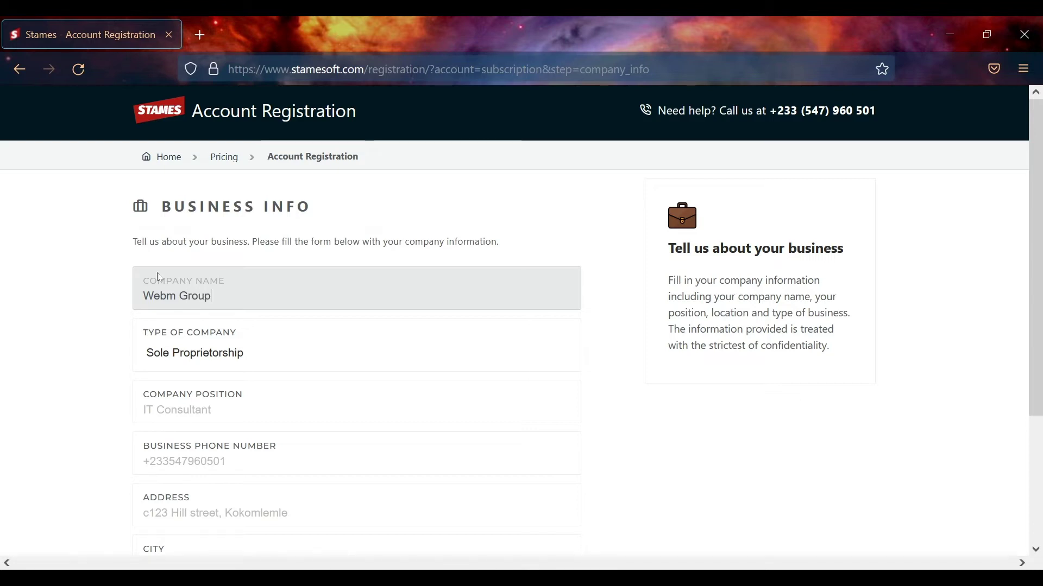
pyautogui.click(262, 357)
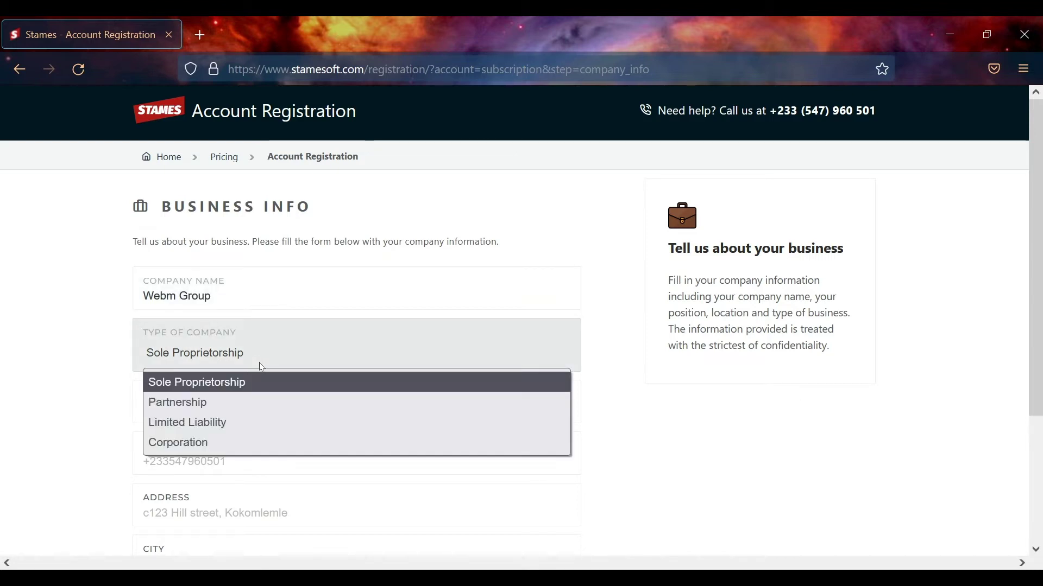
# Fill in the company position and the business phone number
pyautogui.click(206, 412)
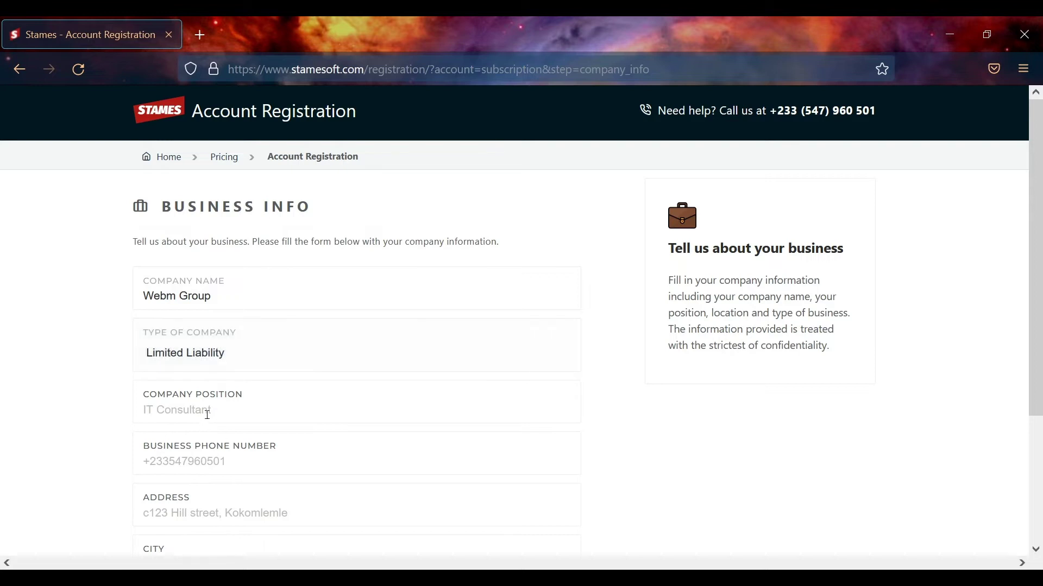
pyautogui.write('Busines')
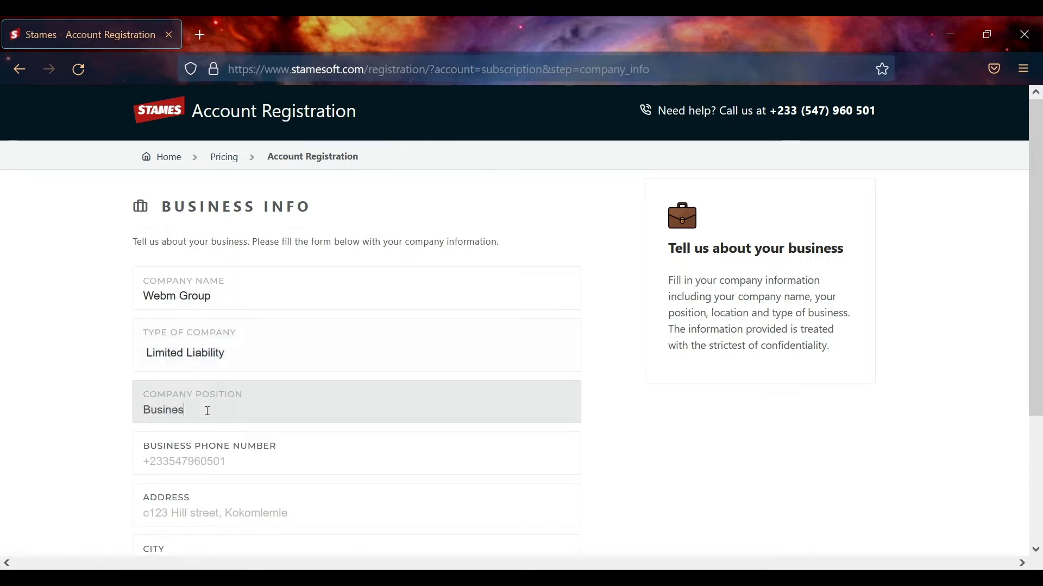
pyautogui.press('BackSpace')
pyautogui.click(183, 463)
pyautogui.write('+')
pyautogui.write('2')
pyautogui.write('33')
pyautogui.write('244')
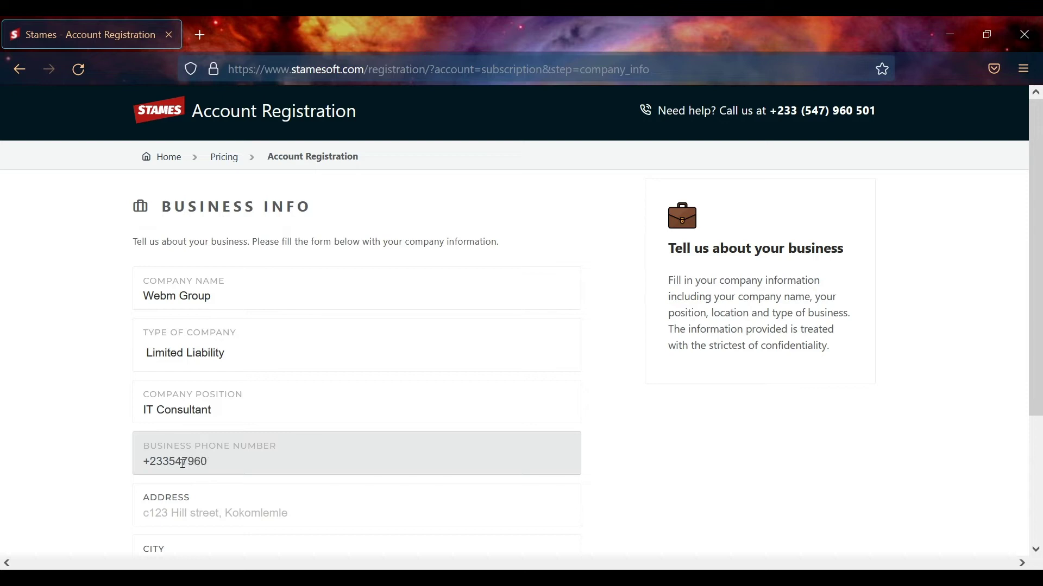
# Enter the business address, pick Accra as the business city, and submit business info
pyautogui.click(312, 516)
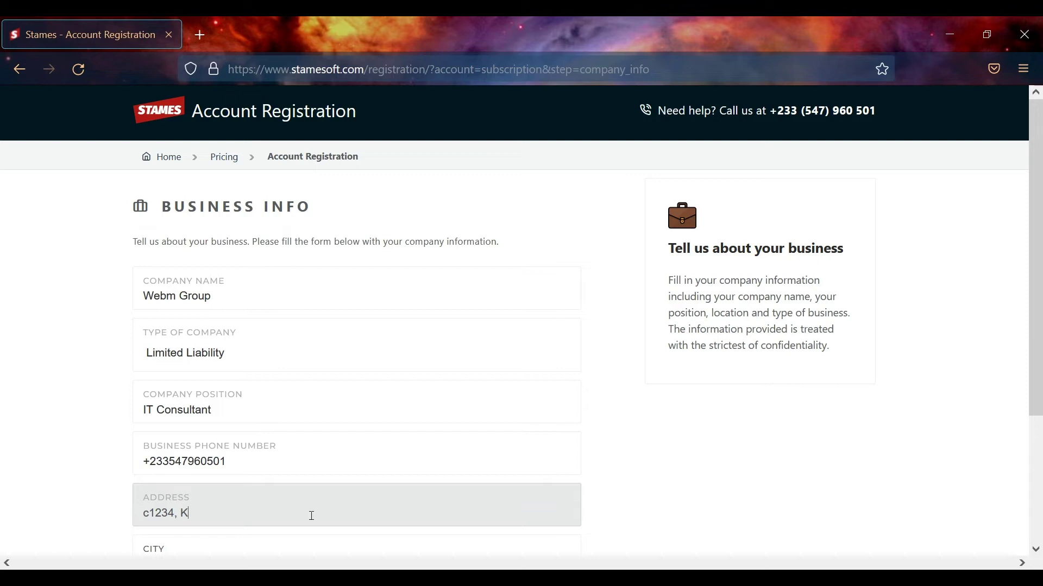
pyautogui.scroll(-3, 312, 516)
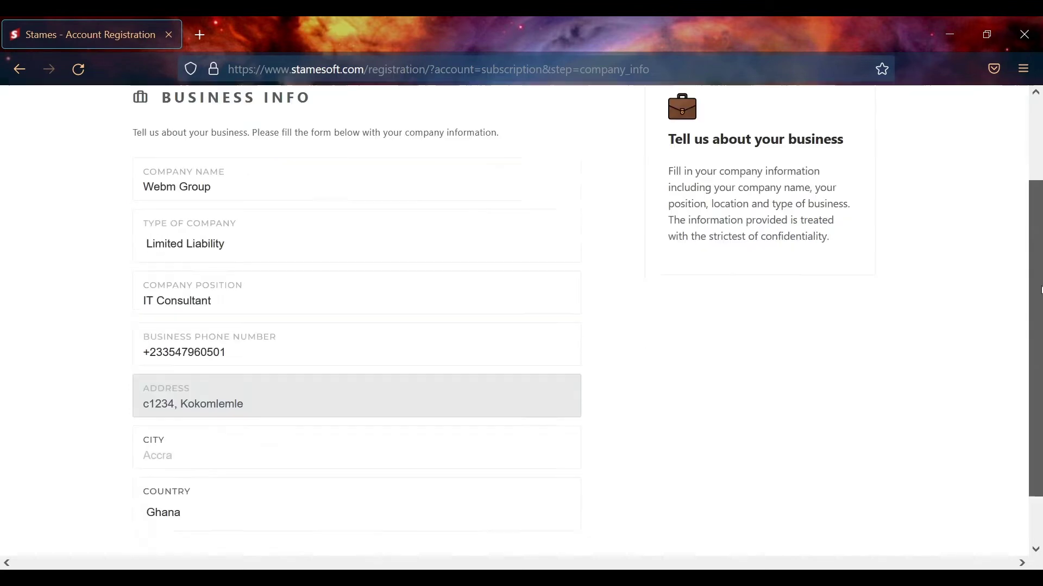
pyautogui.click(244, 403)
pyautogui.write('Accra')
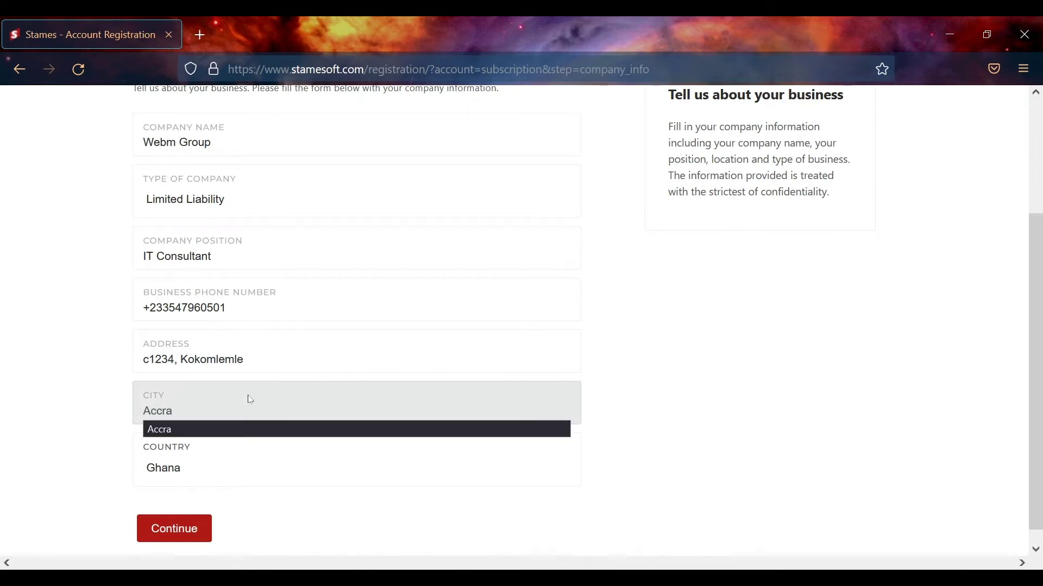
pyautogui.click(929, 270)
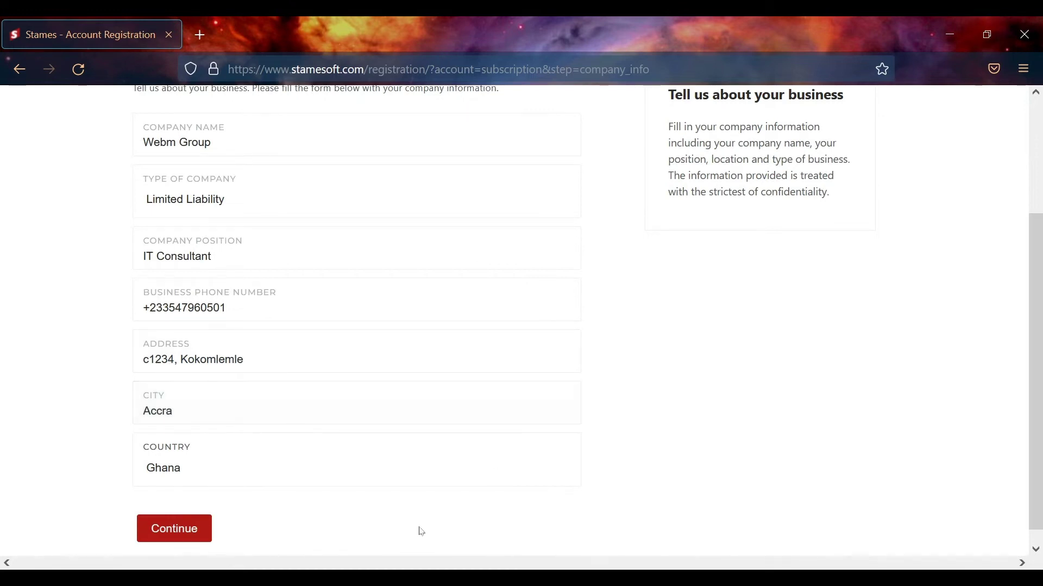
pyautogui.click(206, 524)
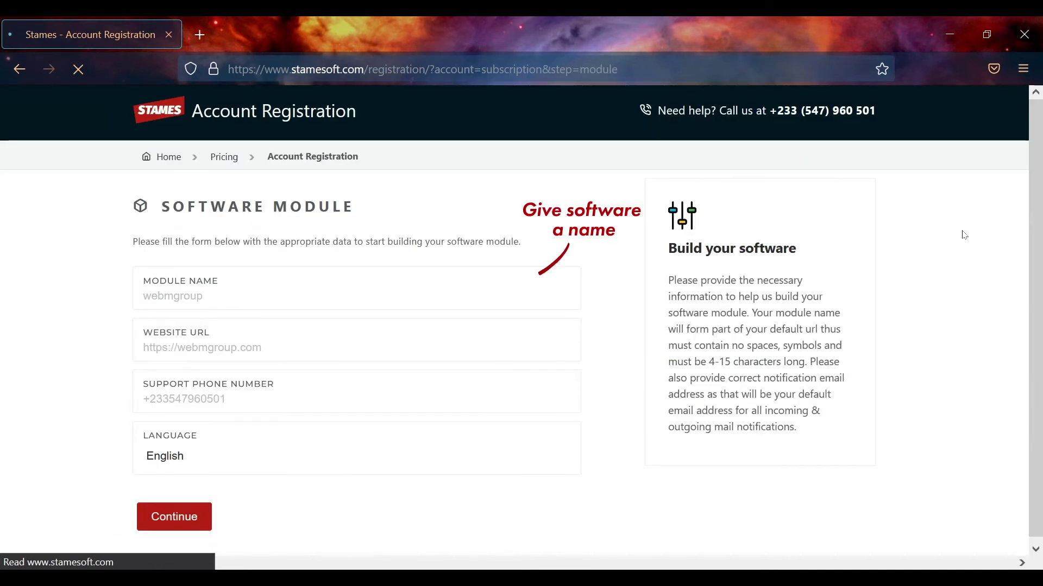
pyautogui.click(242, 286)
pyautogui.write('webmgr')
pyautogui.press('BackSpace')
pyautogui.press('BackSpace')
pyautogui.press('BackSpace')
pyautogui.press('BackSpace')
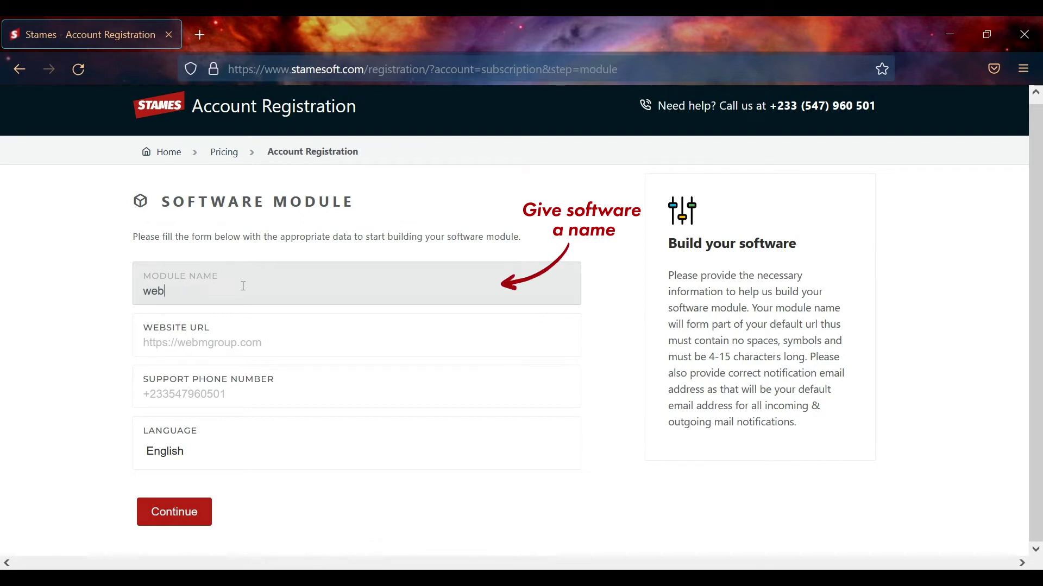
pyautogui.write('mglobal')
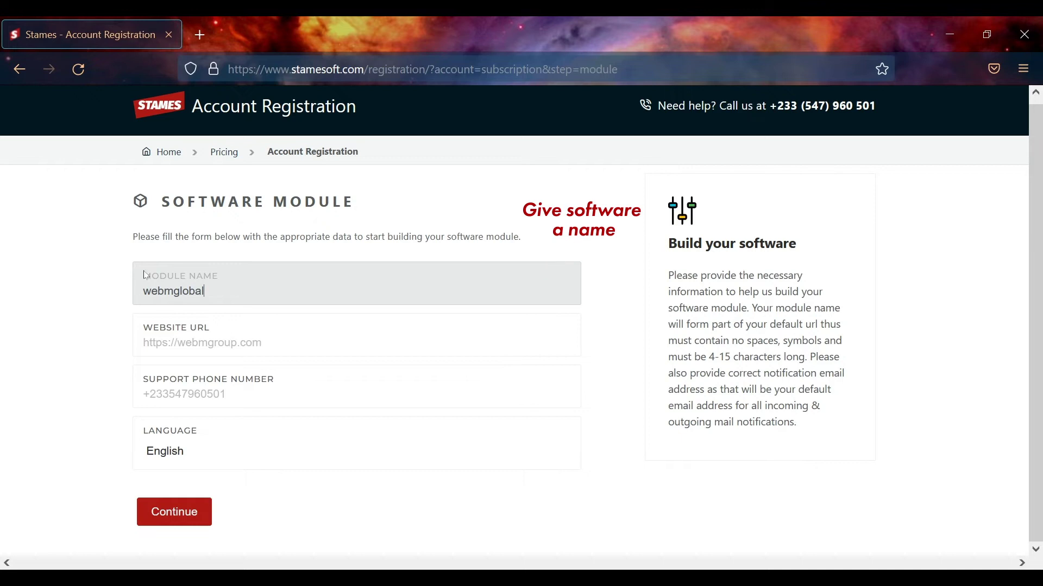
pyautogui.click(219, 344)
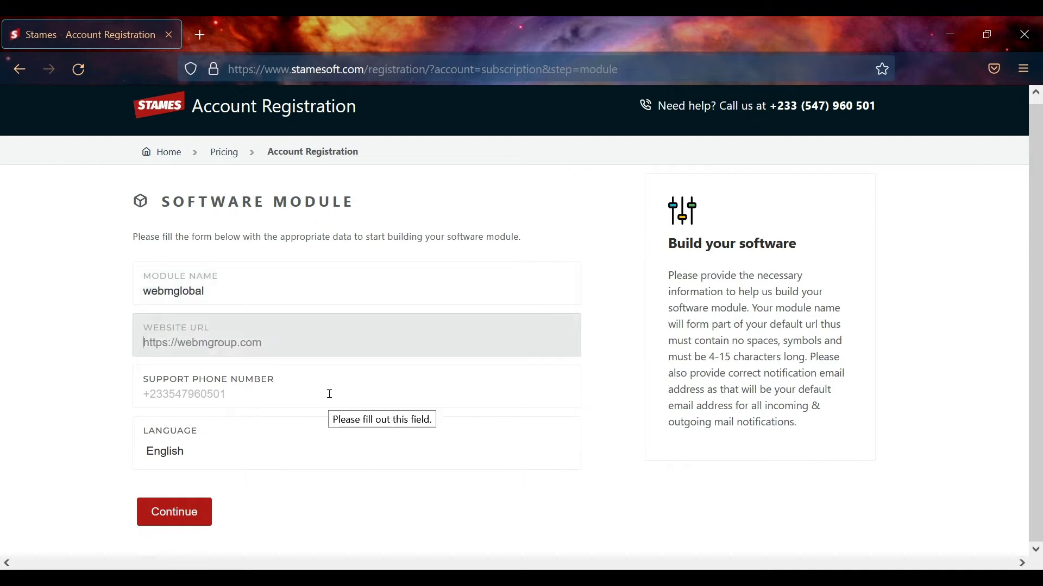
pyautogui.write('https:')
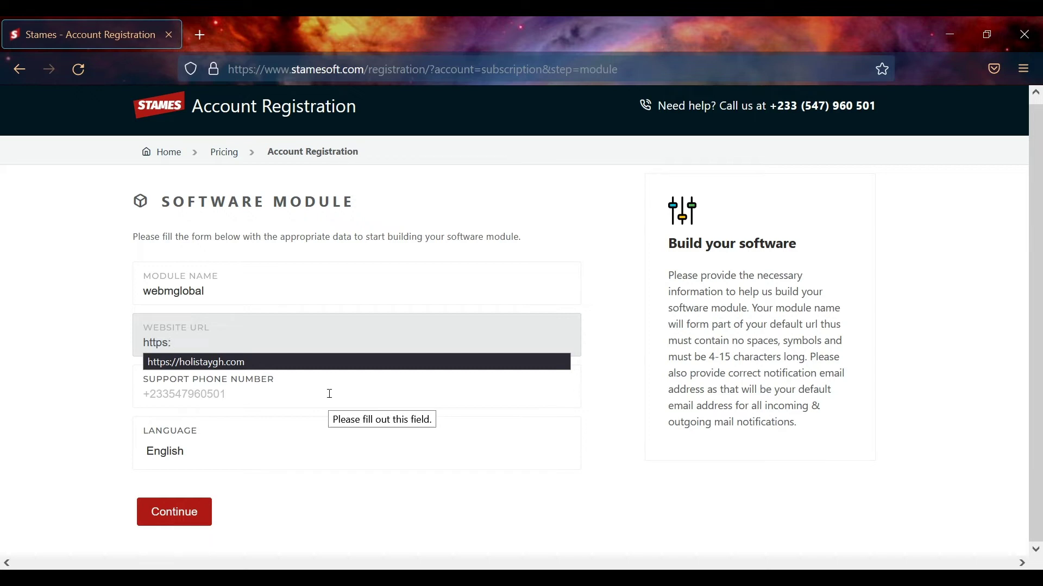
pyautogui.write('//webmgroup.com')
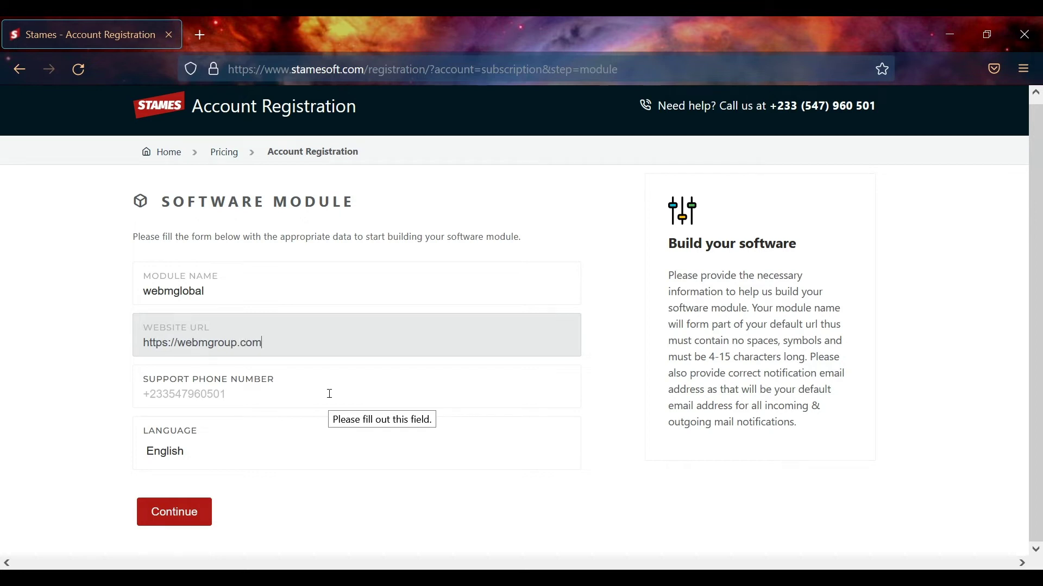
# Add the support phone number and submit the software module details
pyautogui.click(330, 393)
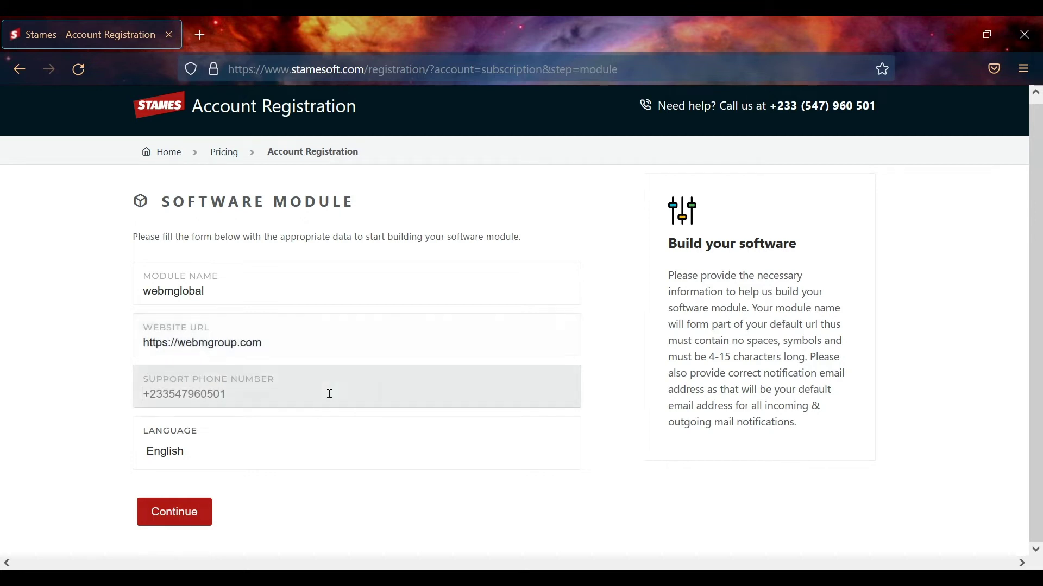
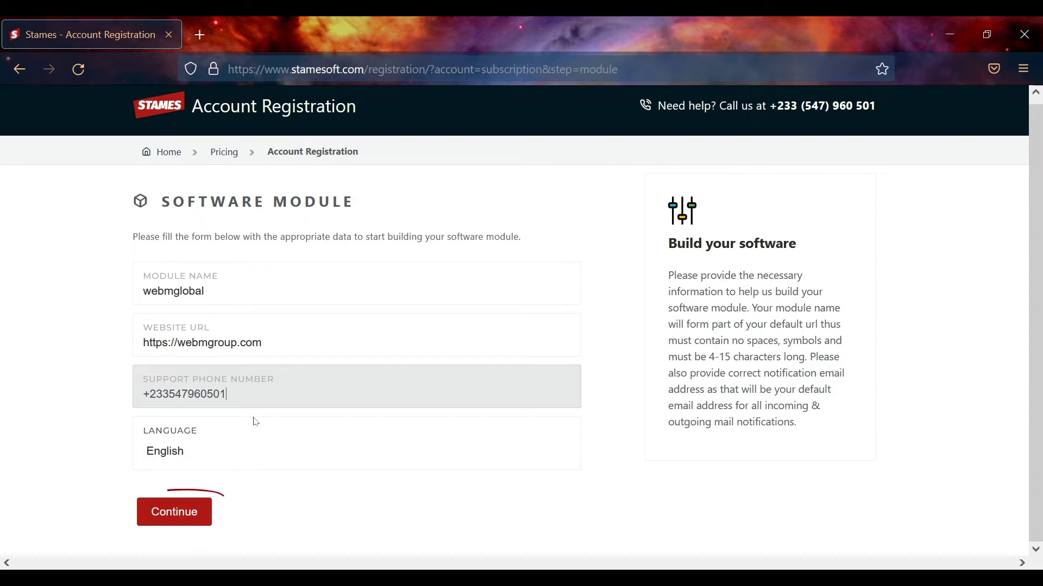
pyautogui.click(173, 513)
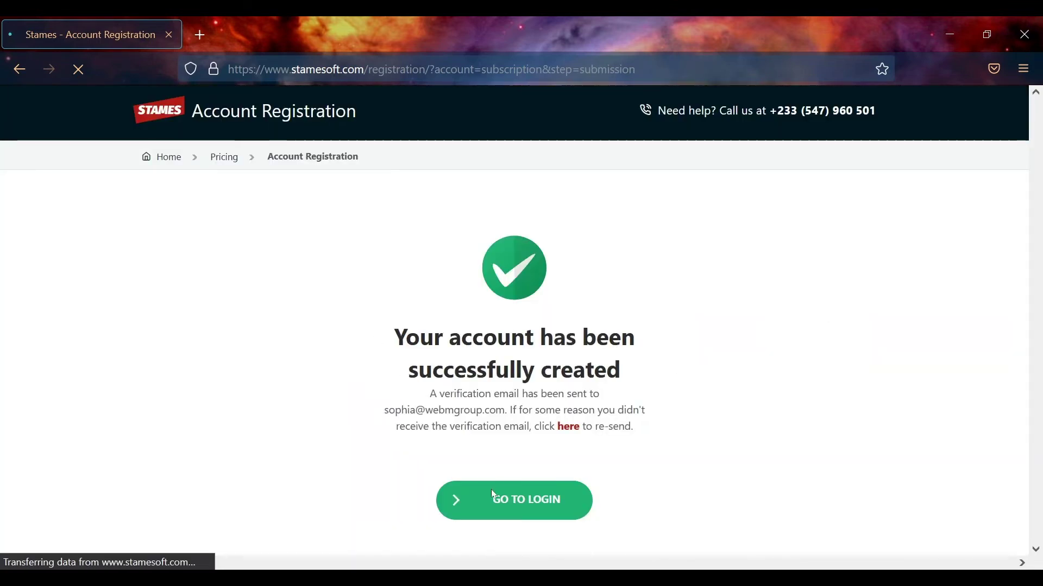
# Sign in to the new account with its email and password, declining Firefox's save-login prompt
pyautogui.click(512, 510)
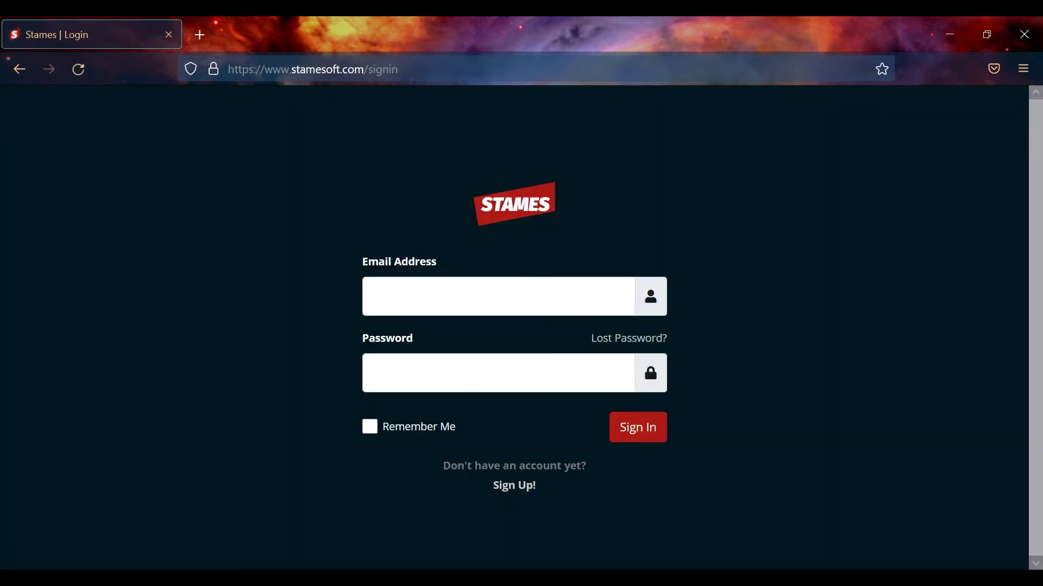
pyautogui.click(499, 303)
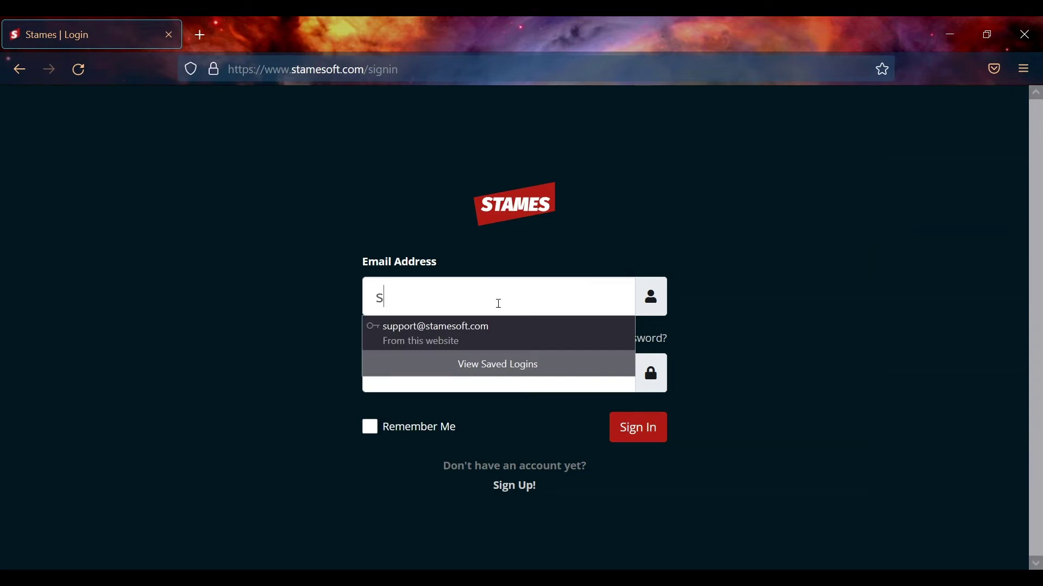
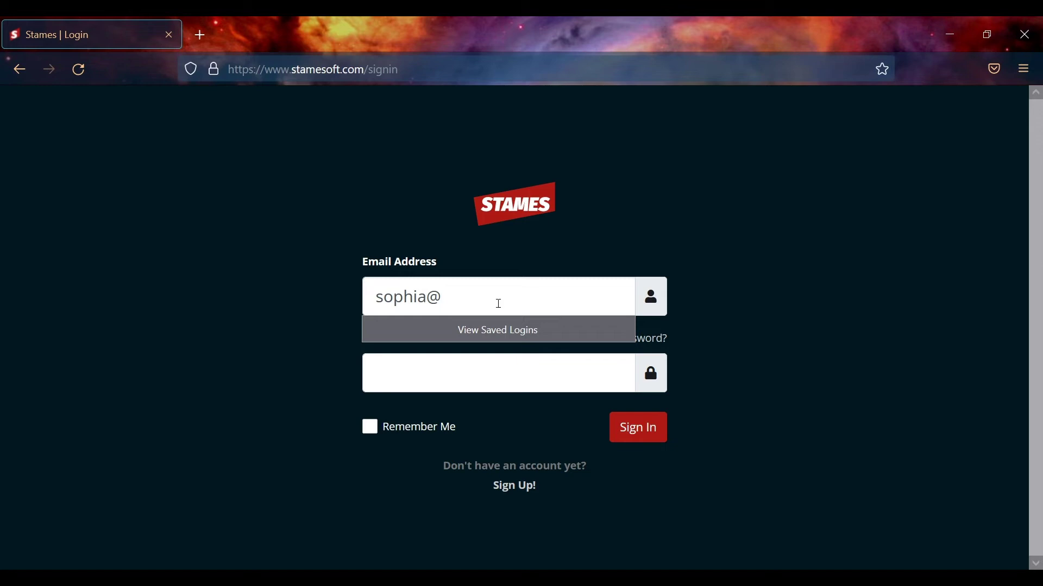
pyautogui.press('Tab')
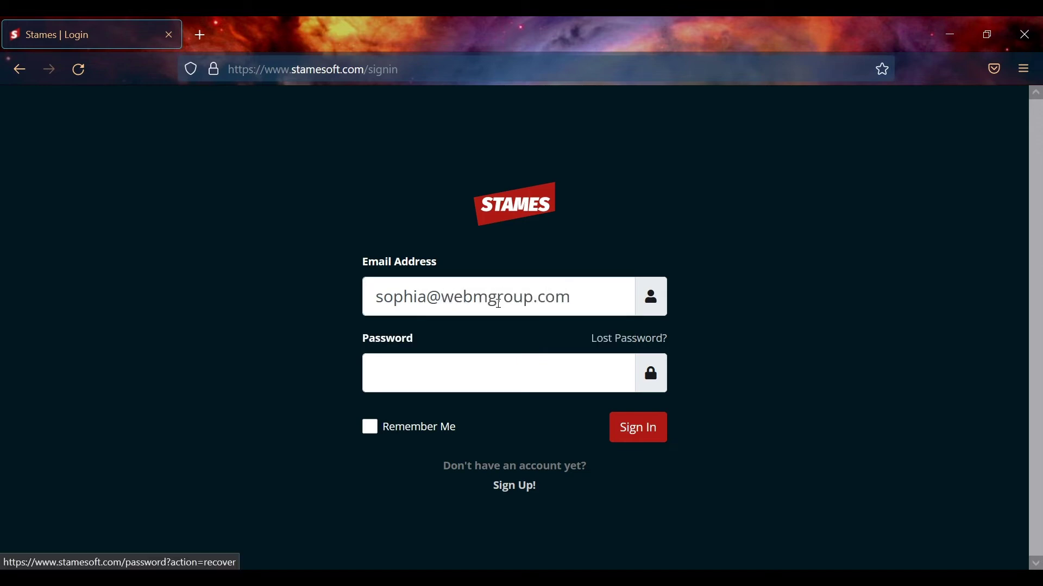
pyautogui.press('Tab')
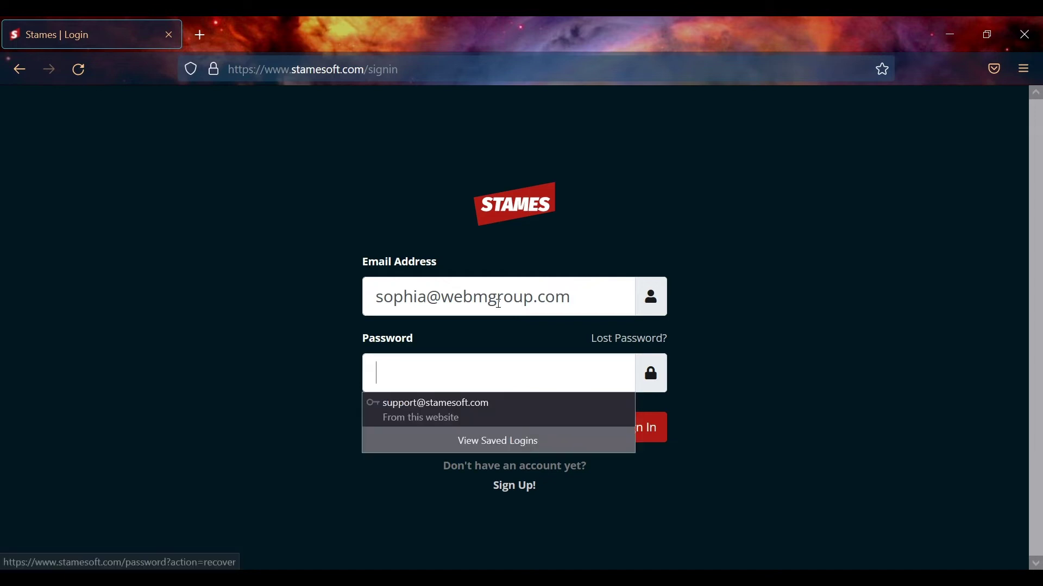
pyautogui.write('********')
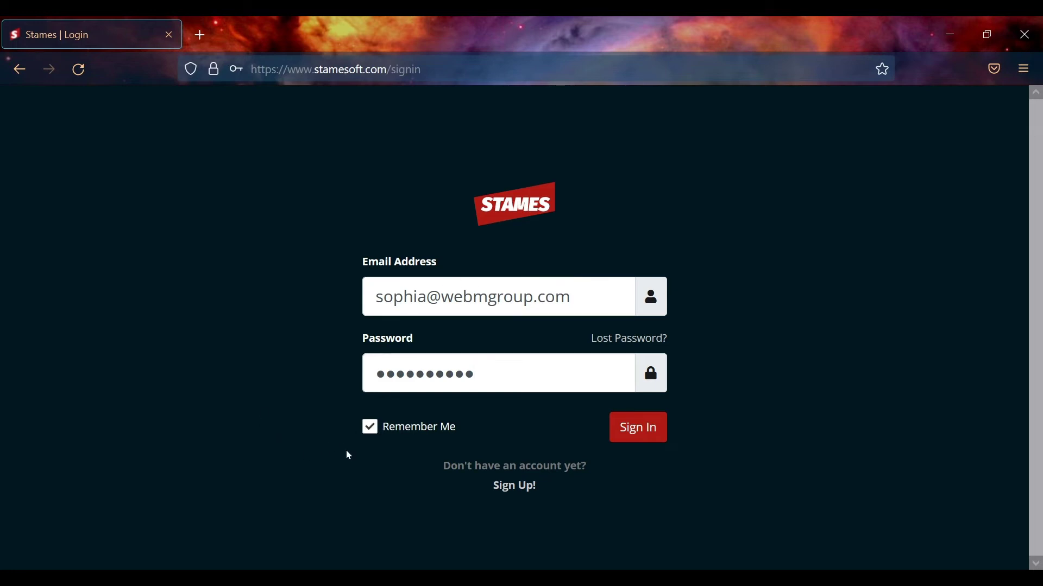
pyautogui.click(635, 427)
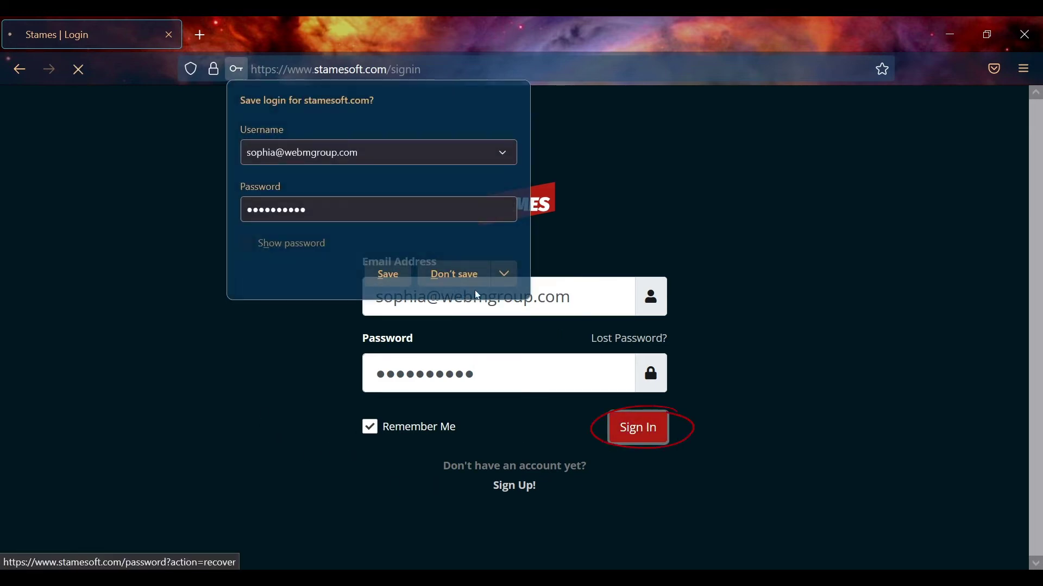
pyautogui.click(462, 275)
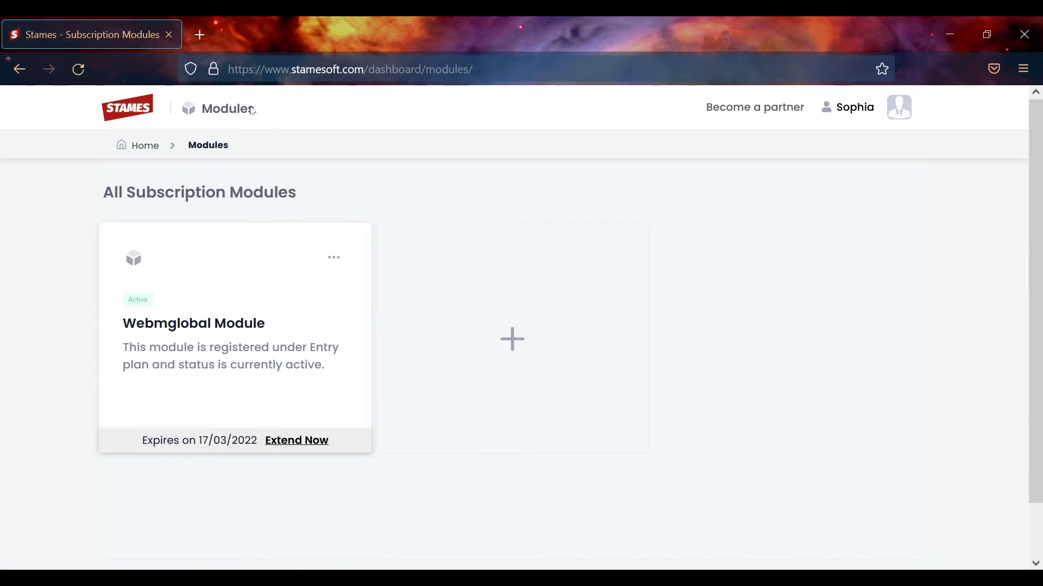
# Check the profile menu and the Webmglobal card's quick links, then choose Account Settings
pyautogui.click(909, 122)
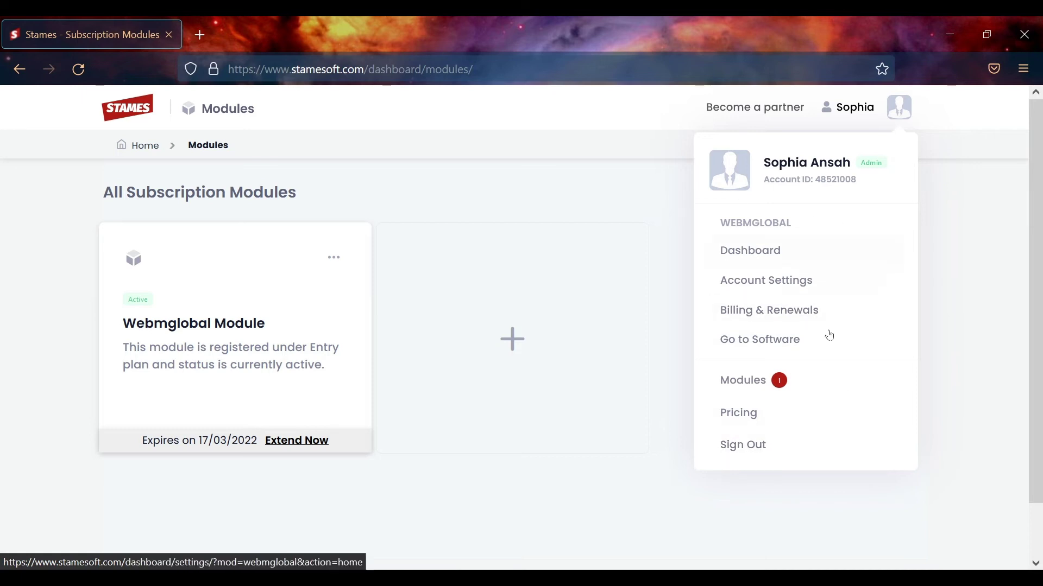
pyautogui.click(896, 115)
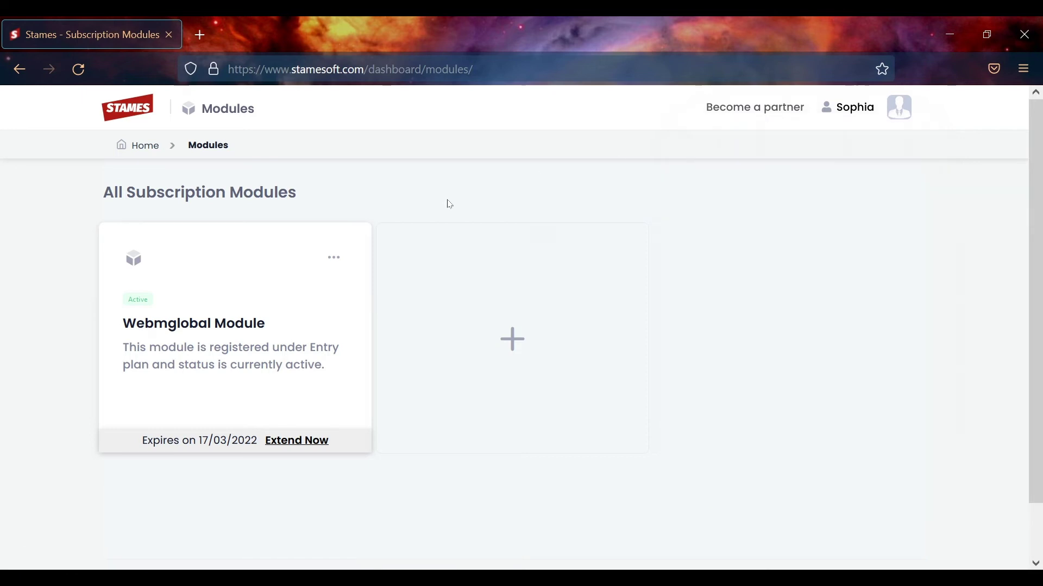
pyautogui.click(334, 257)
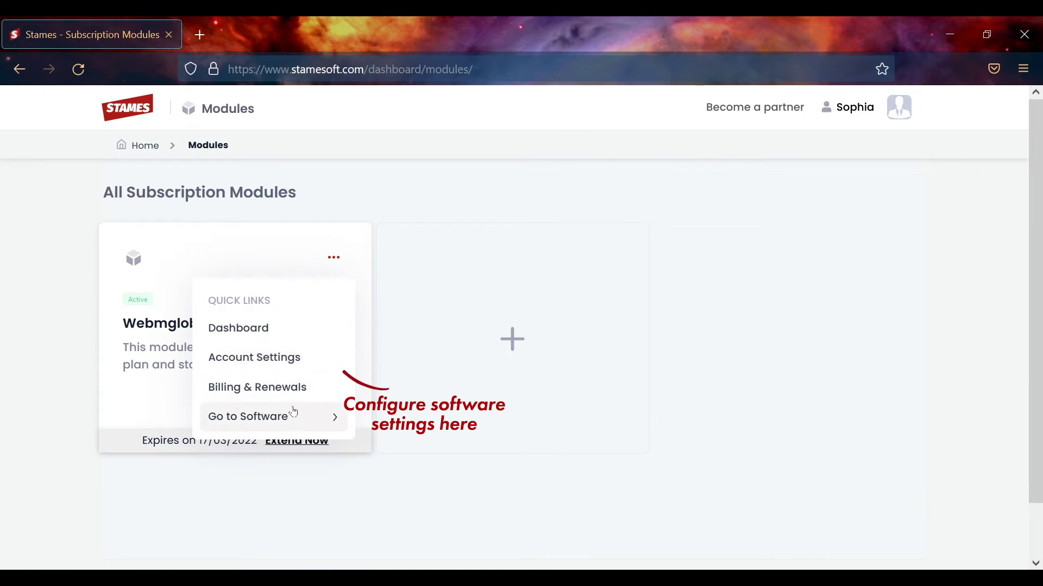
pyautogui.click(335, 257)
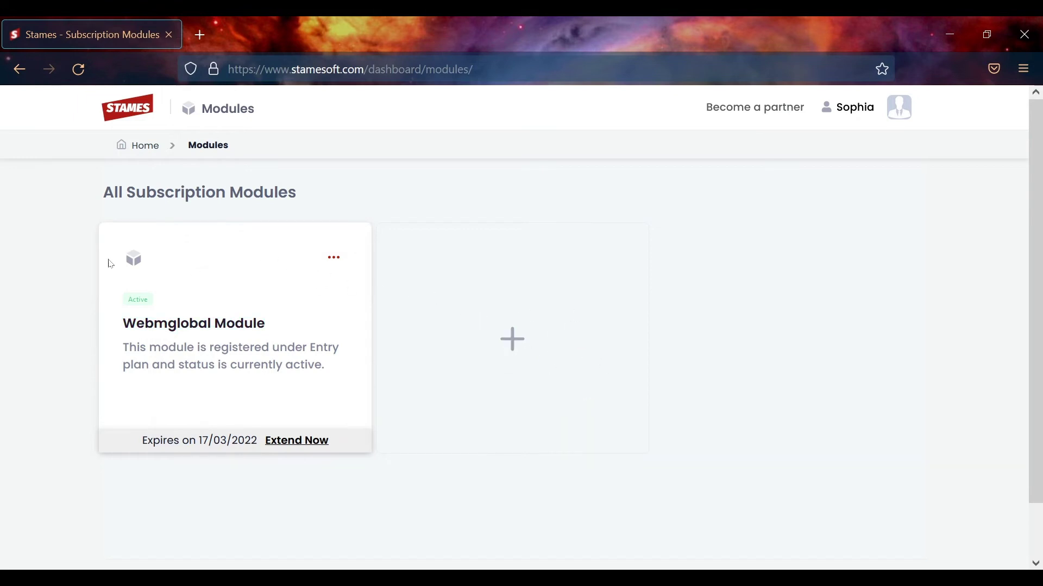
pyautogui.click(333, 261)
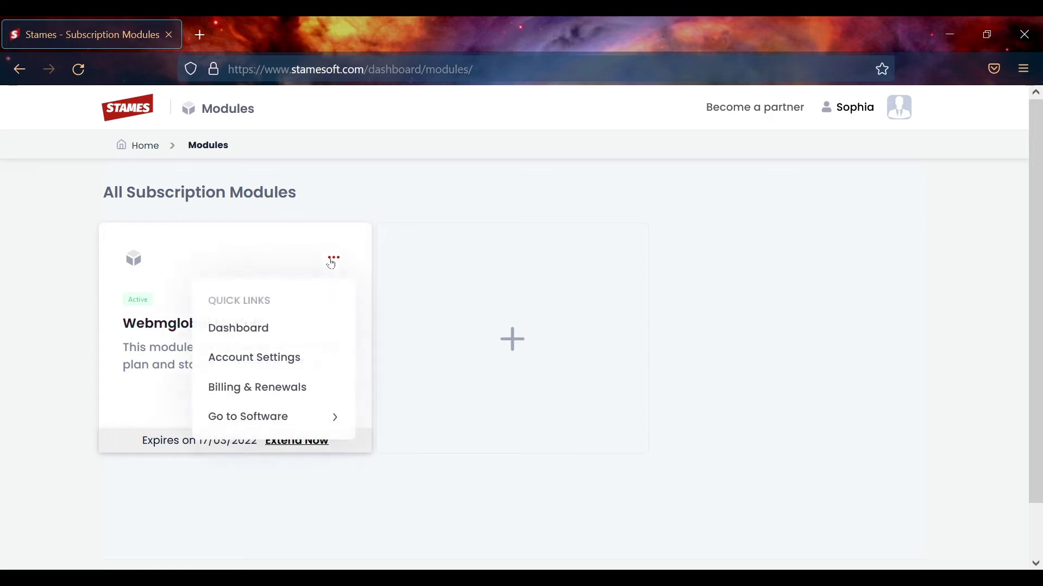
pyautogui.click(268, 359)
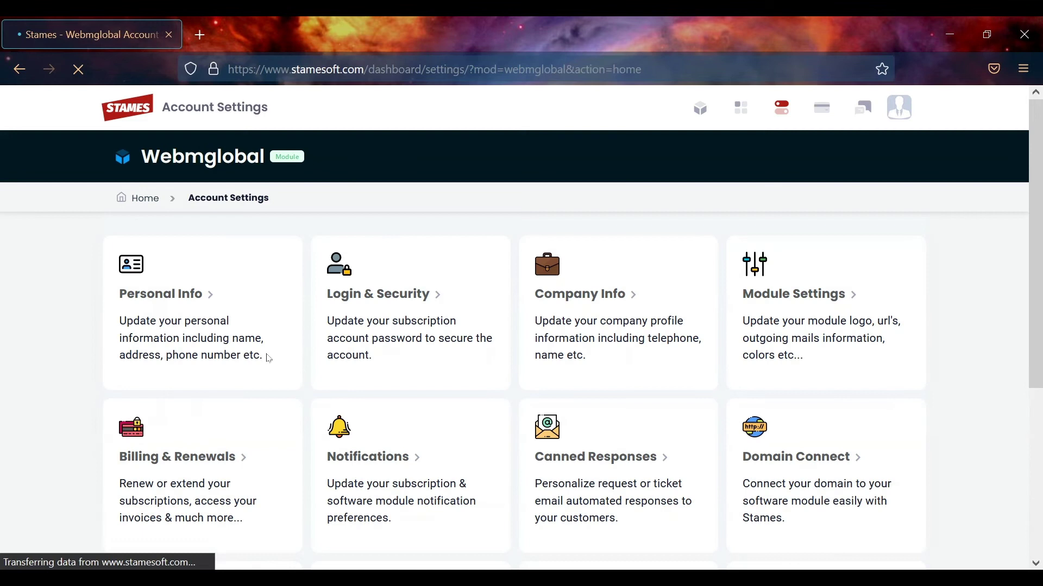
# Scroll through the Webmglobal Account Settings cards to the footer and back up
pyautogui.moveTo(1042, 130)
pyautogui.mouseDown()
pyautogui.moveTo(1041, 144)
pyautogui.moveTo(1042, 131)
pyautogui.mouseUp()
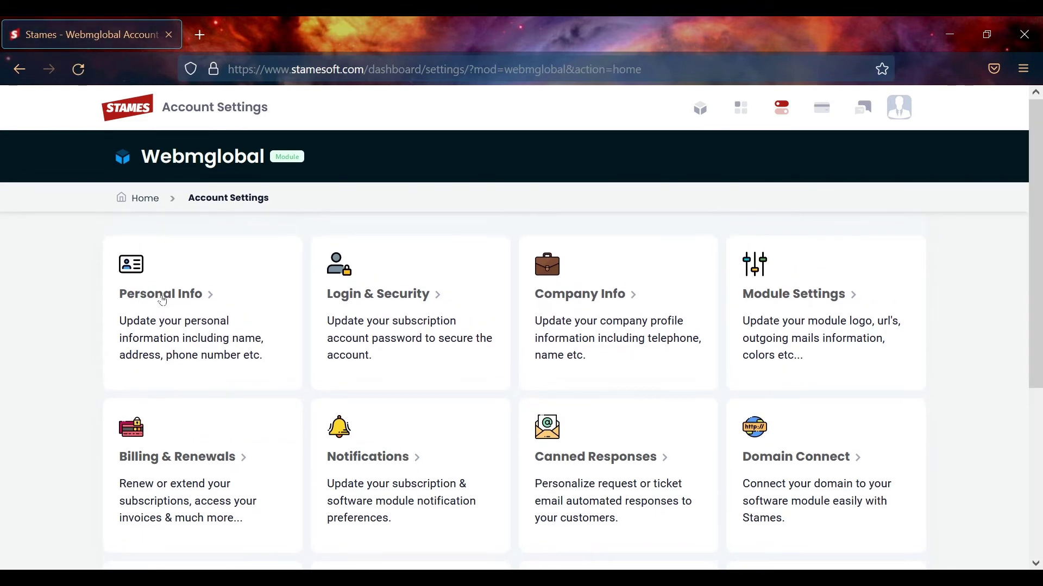
pyautogui.scroll(-1, 1039, 232)
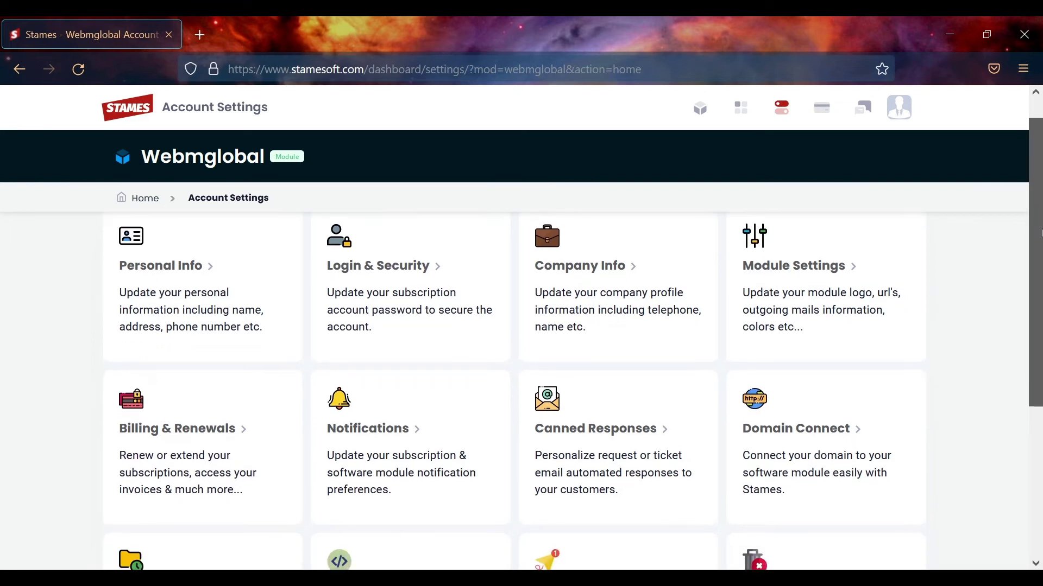
pyautogui.scroll(-2, 489, 244)
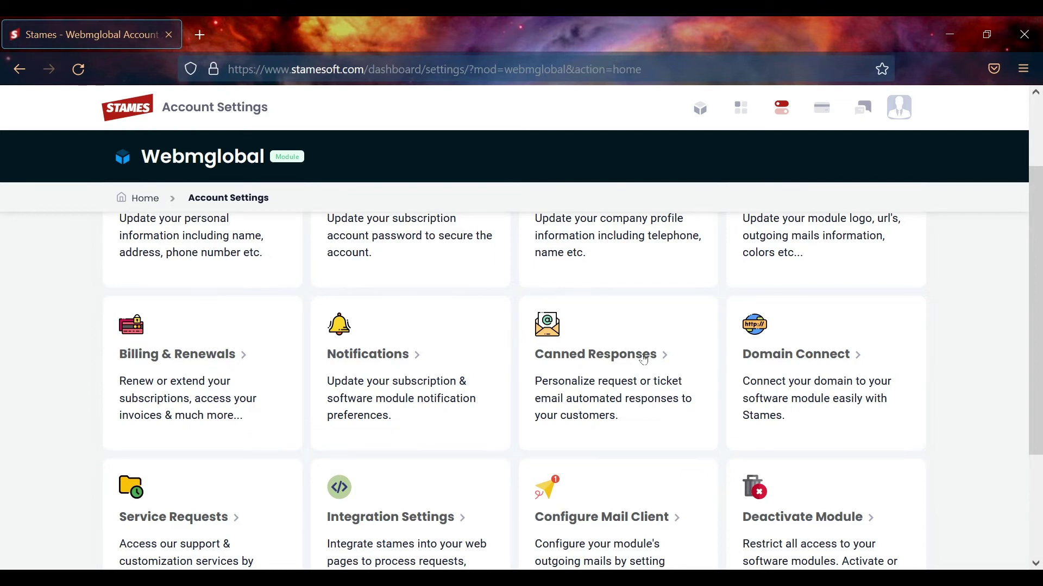
pyautogui.scroll(-4, 435, 380)
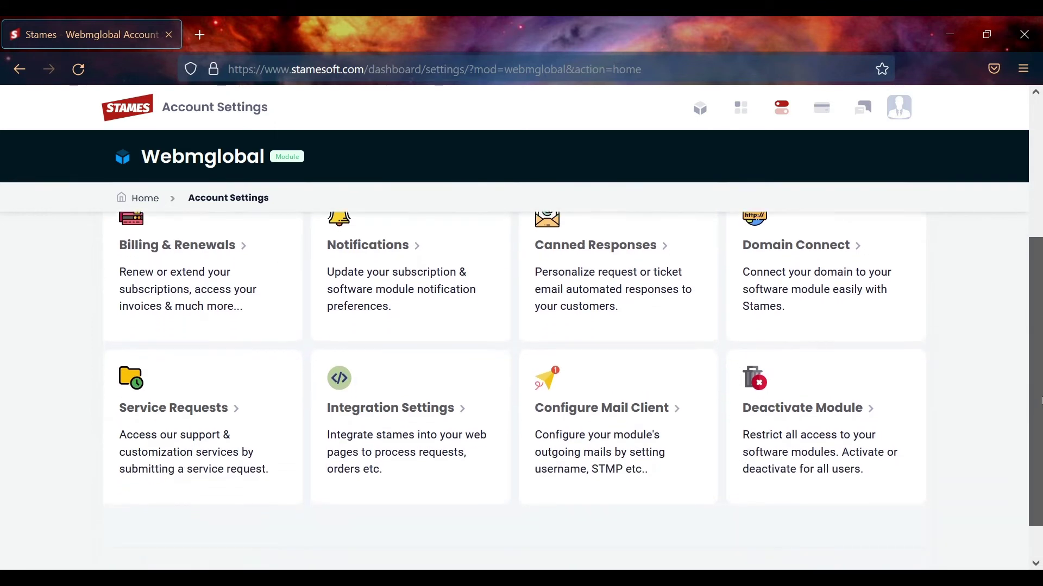
pyautogui.scroll(-1, 752, 305)
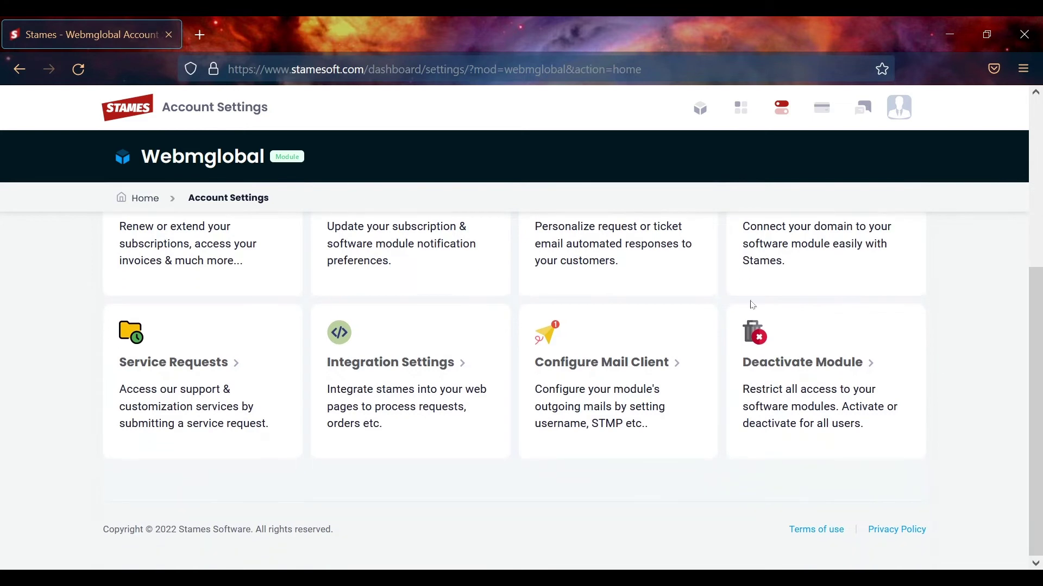
pyautogui.moveTo(1040, 377); pyautogui.dragTo(949, 139)
# Launch the Webmglobal software from its card's Quick Links on the Modules list
pyautogui.click(700, 109)
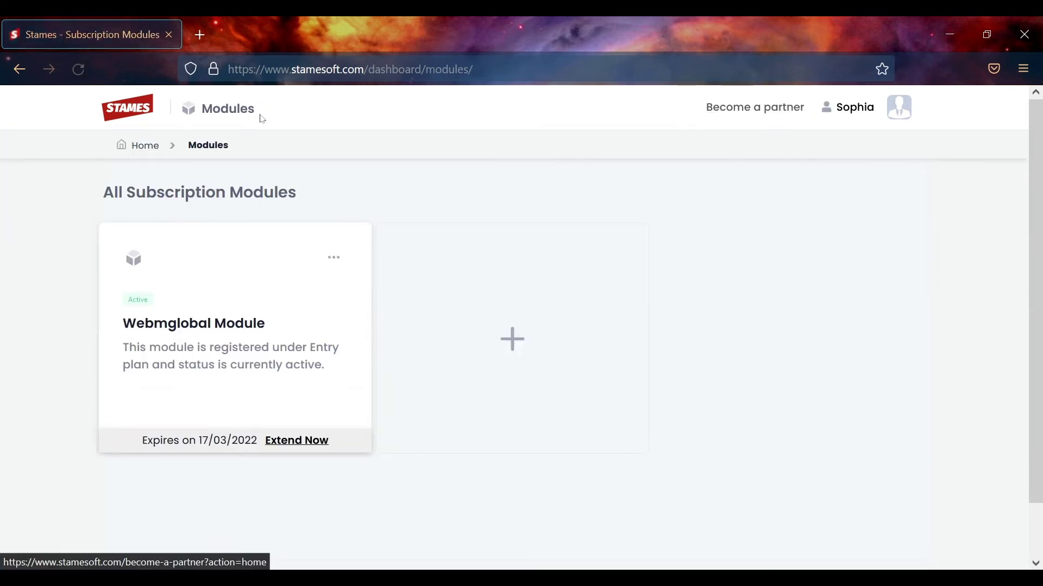
pyautogui.click(334, 258)
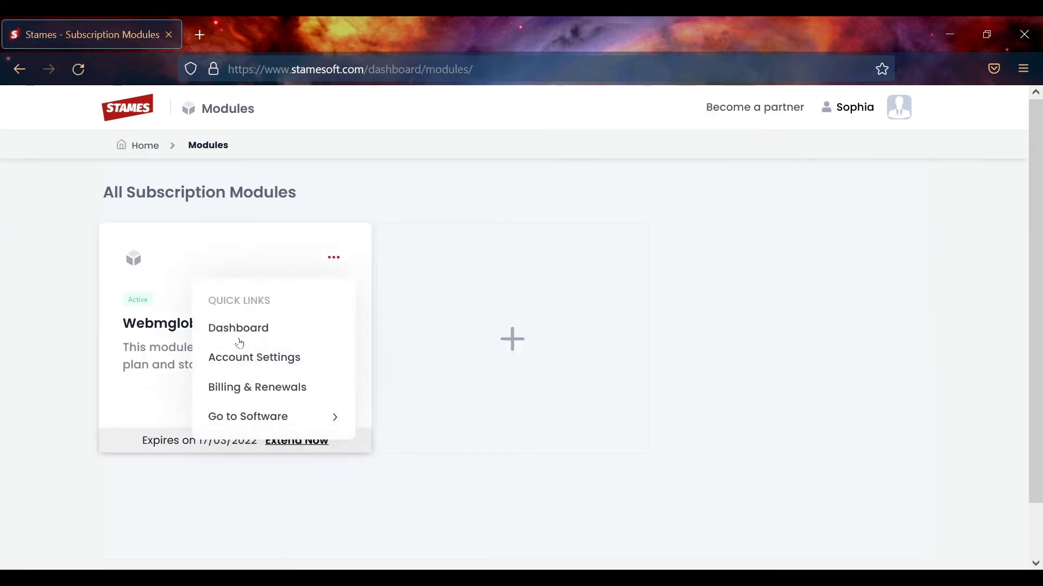
pyautogui.click(254, 425)
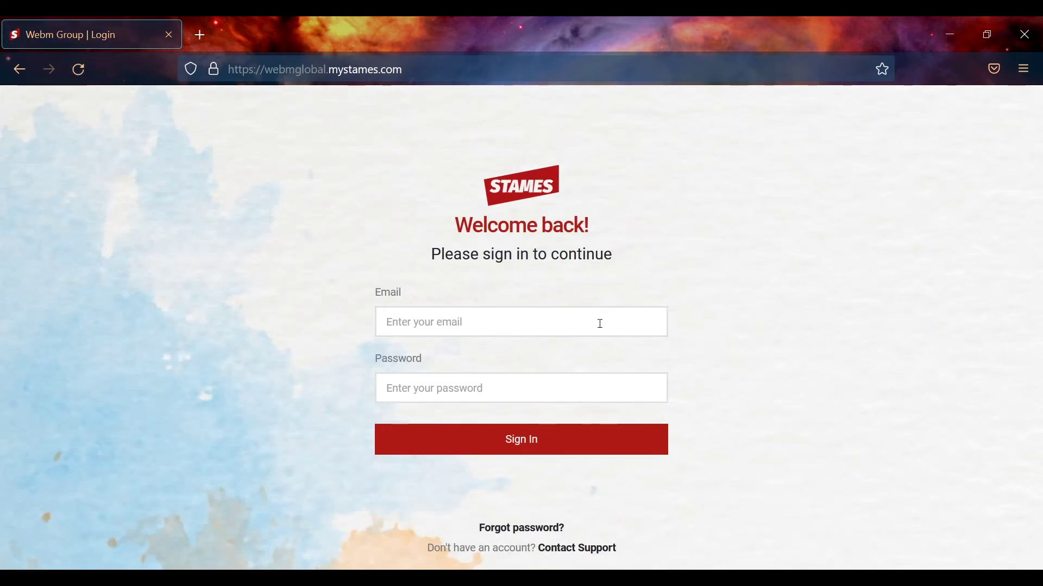
# Sign in with the saved email and account password, choosing Don't save for the Firefox login
pyautogui.click(491, 322)
pyautogui.write('sophia')
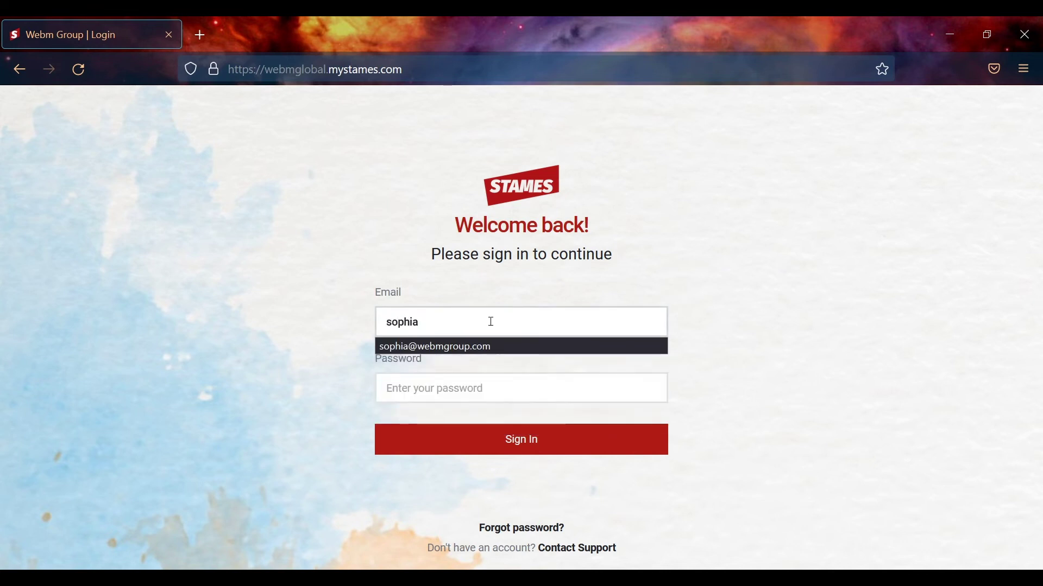
pyautogui.click(487, 346)
pyautogui.click(478, 389)
pyautogui.write('•••')
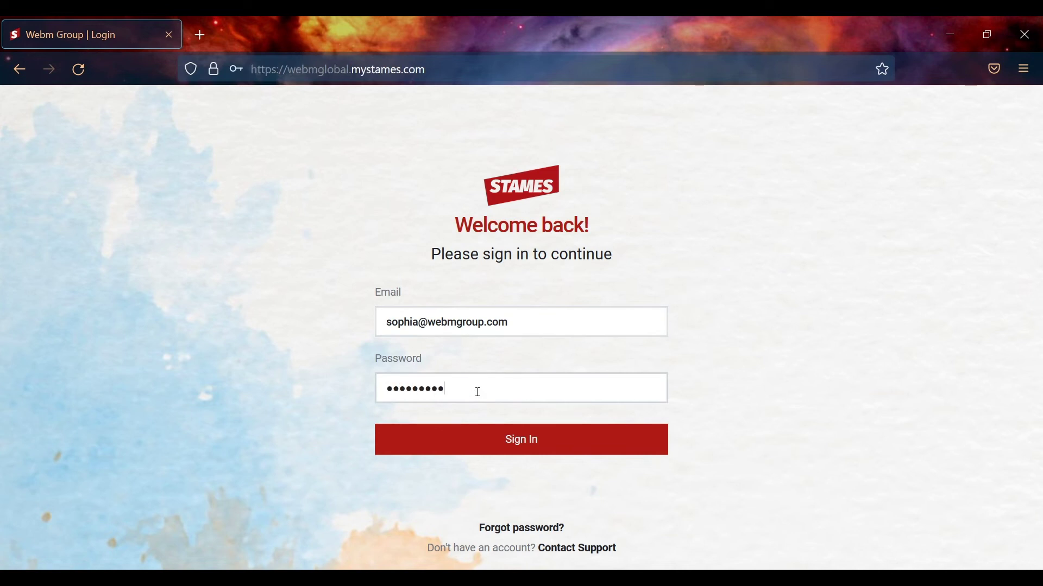
pyautogui.write('•••••••')
pyautogui.click(516, 443)
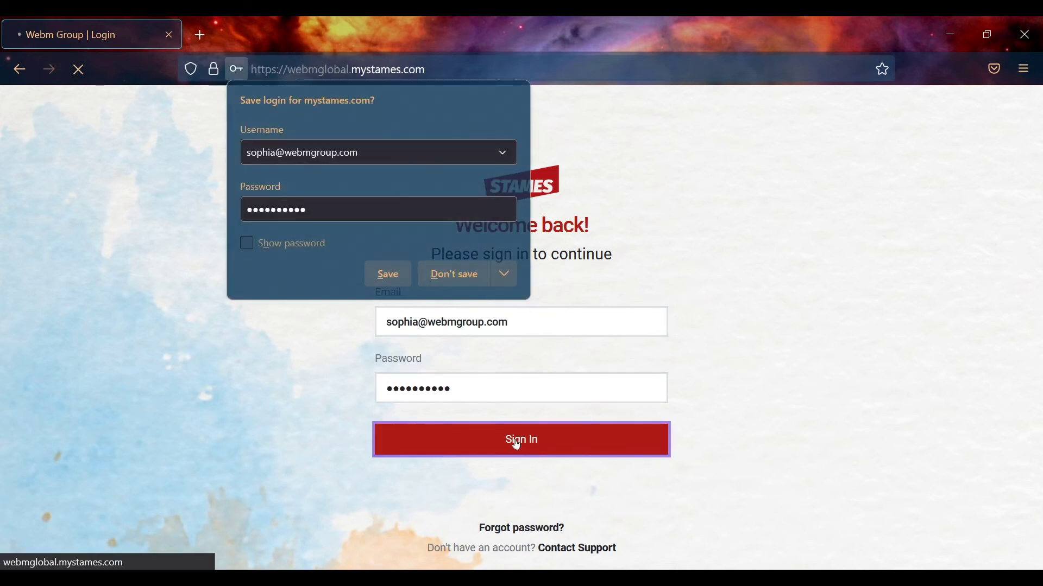
pyautogui.click(456, 275)
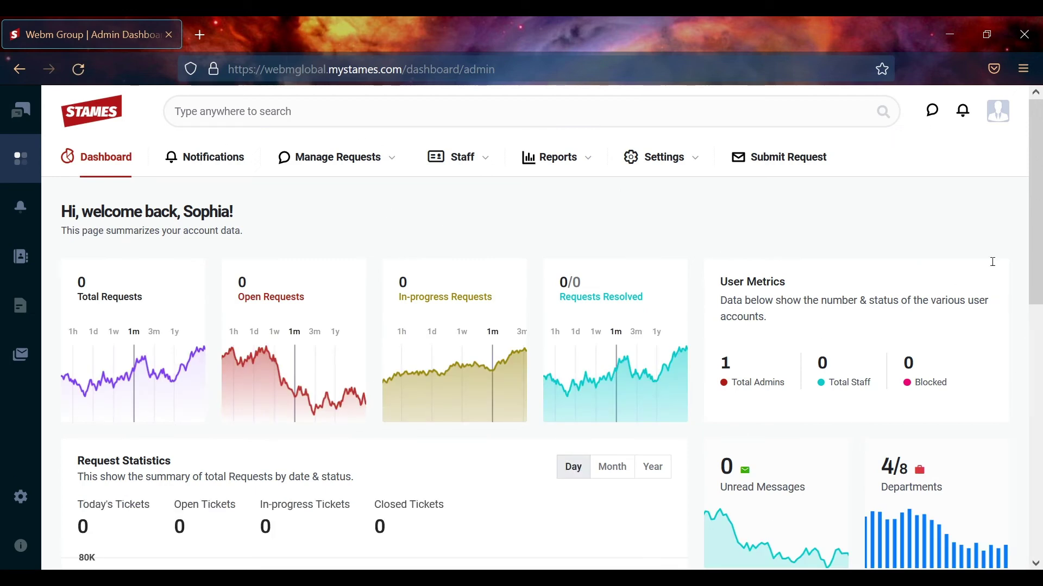
pyautogui.scroll(-3, 1037, 184)
pyautogui.moveTo(1038, 200); pyautogui.dragTo(1005, 124)
pyautogui.click(20, 118)
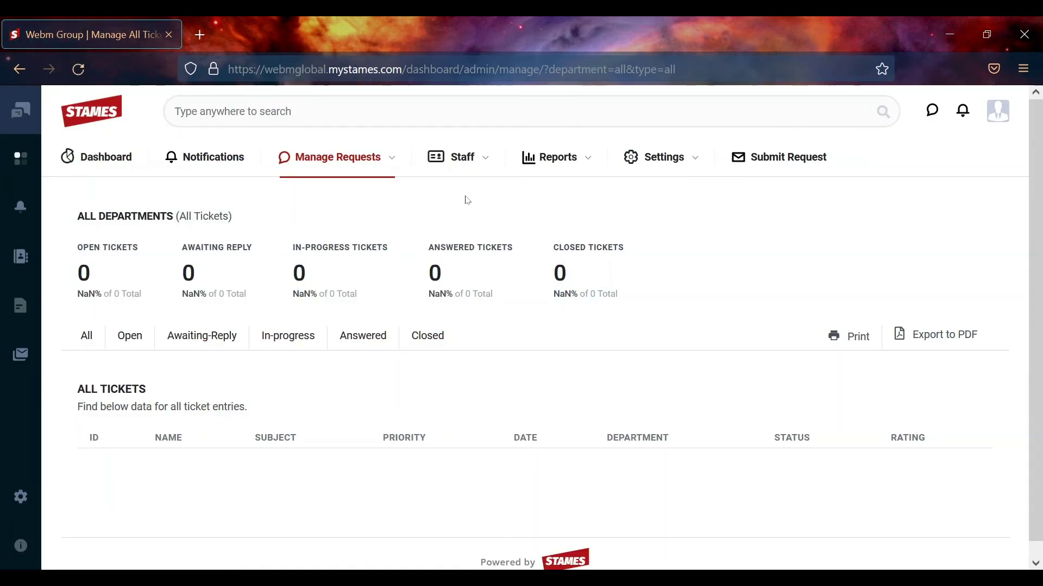
pyautogui.moveTo(462, 172)
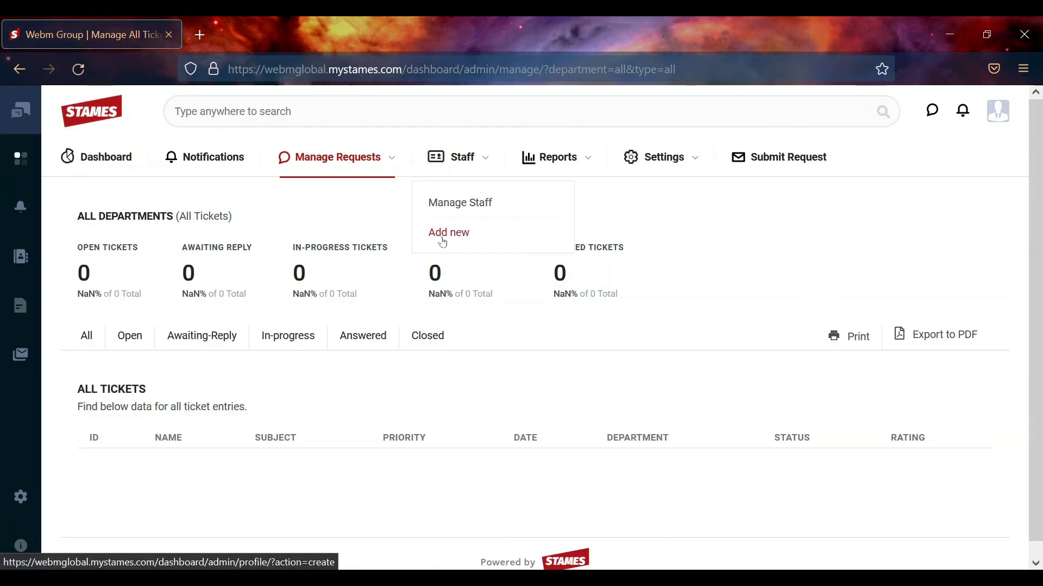
pyautogui.moveTo(554, 163)
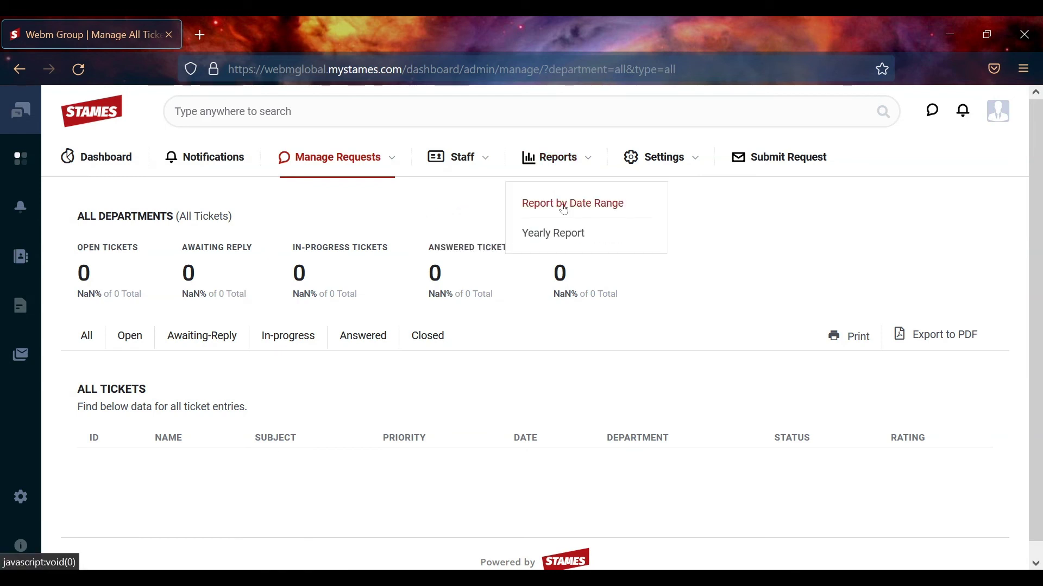
pyautogui.moveTo(671, 159)
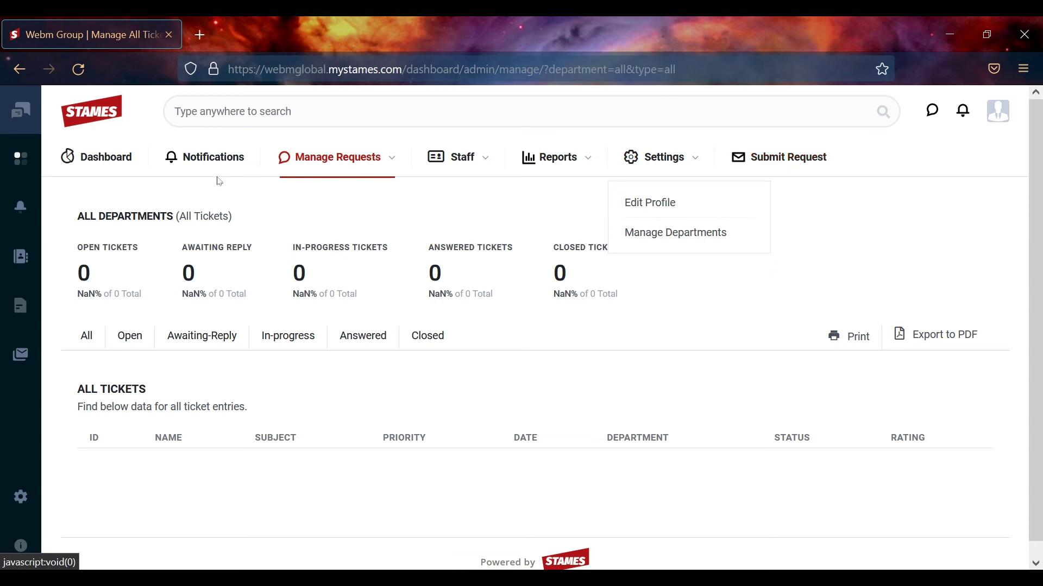
pyautogui.click(101, 160)
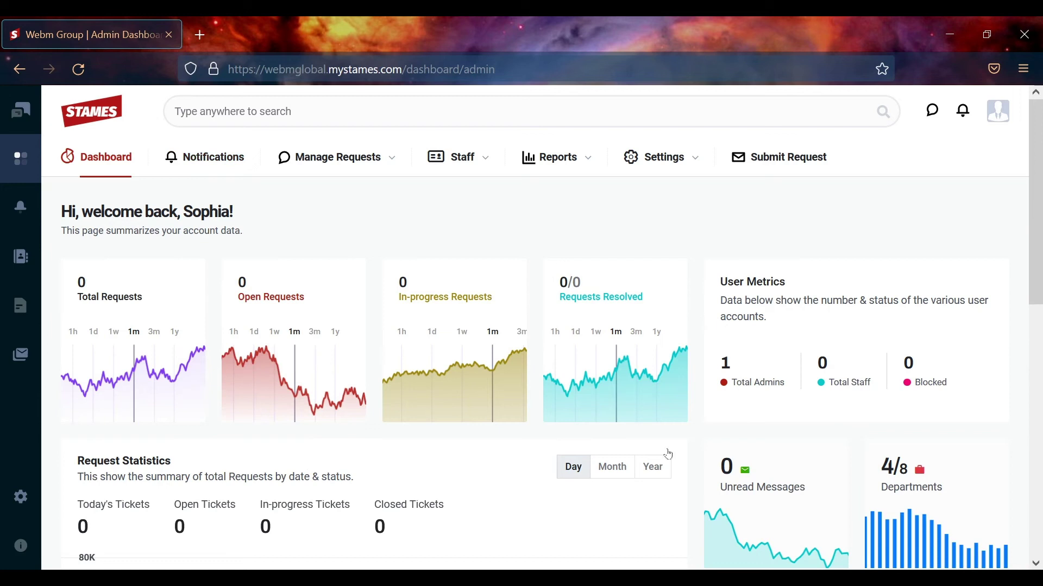
pyautogui.moveTo(1038, 250)
pyautogui.mouseDown()
pyautogui.moveTo(1042, 505)
pyautogui.moveTo(1037, 239)
pyautogui.mouseUp()
# Go from the Notifications inbox to Settings > Manage Departments to list the four departments
pyautogui.click(187, 164)
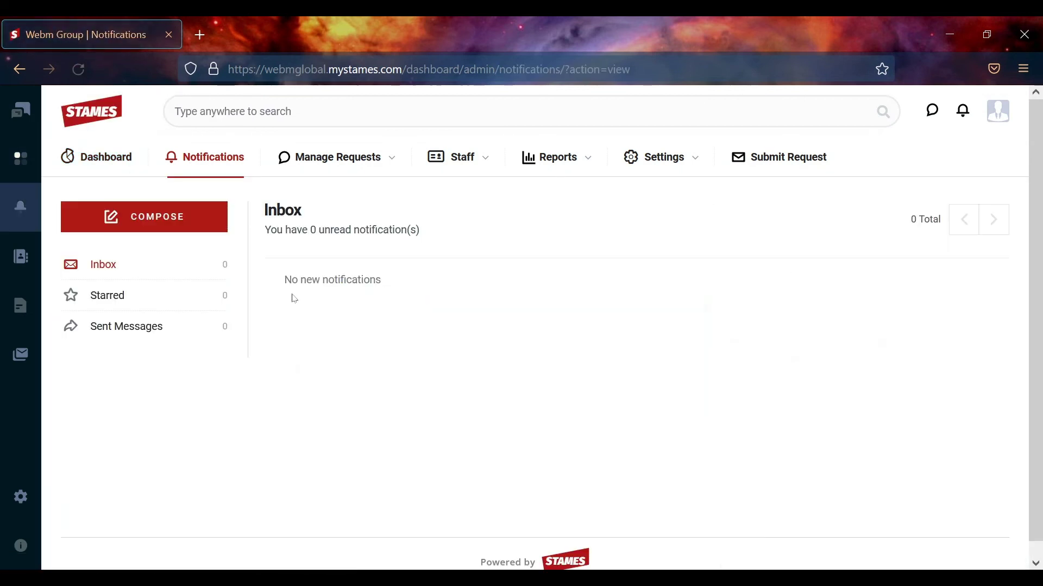
pyautogui.moveTo(350, 160)
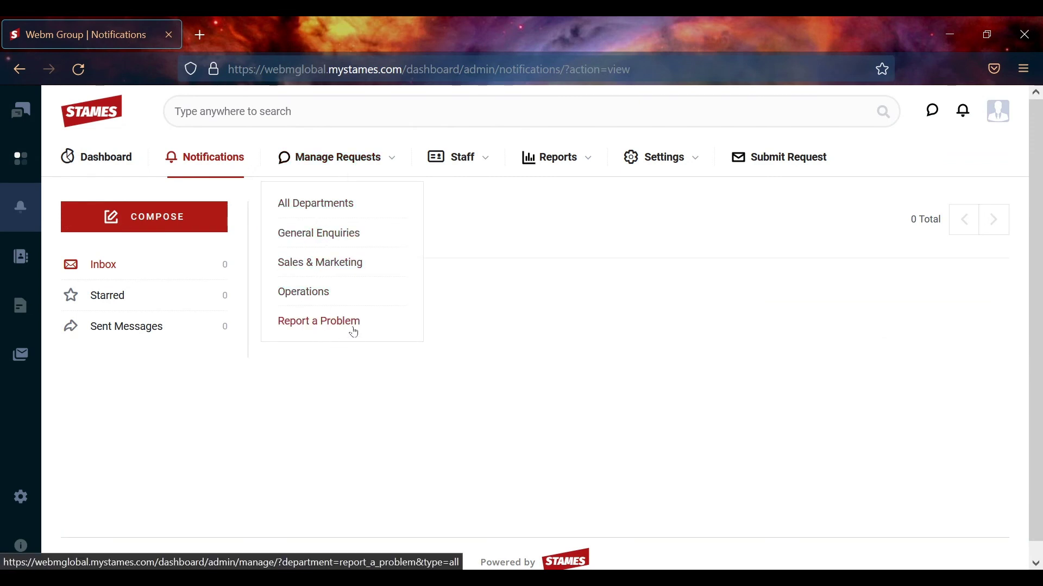
pyautogui.moveTo(668, 163)
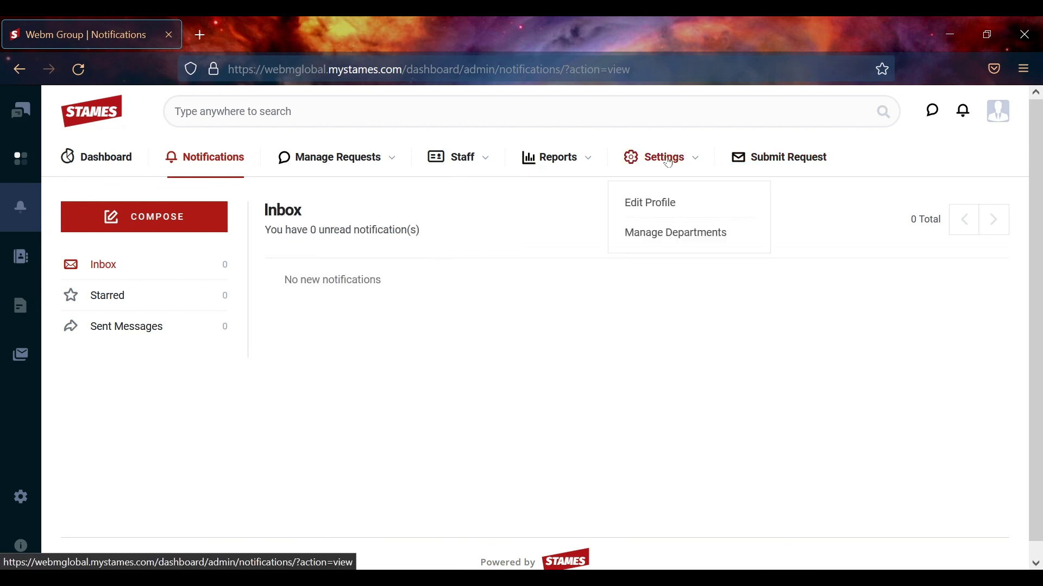
pyautogui.click(662, 236)
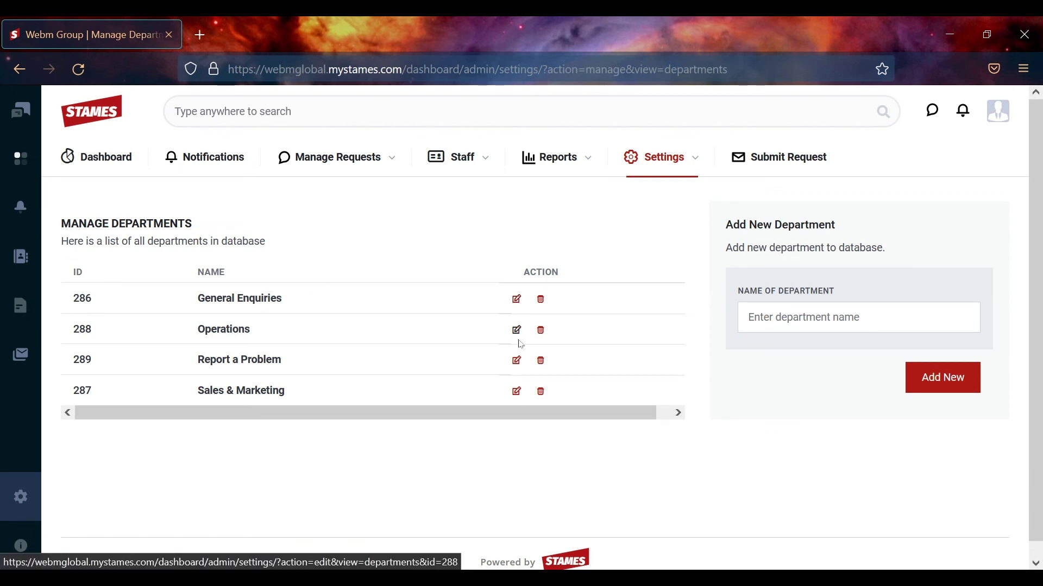
pyautogui.click(550, 167)
pyautogui.click(562, 202)
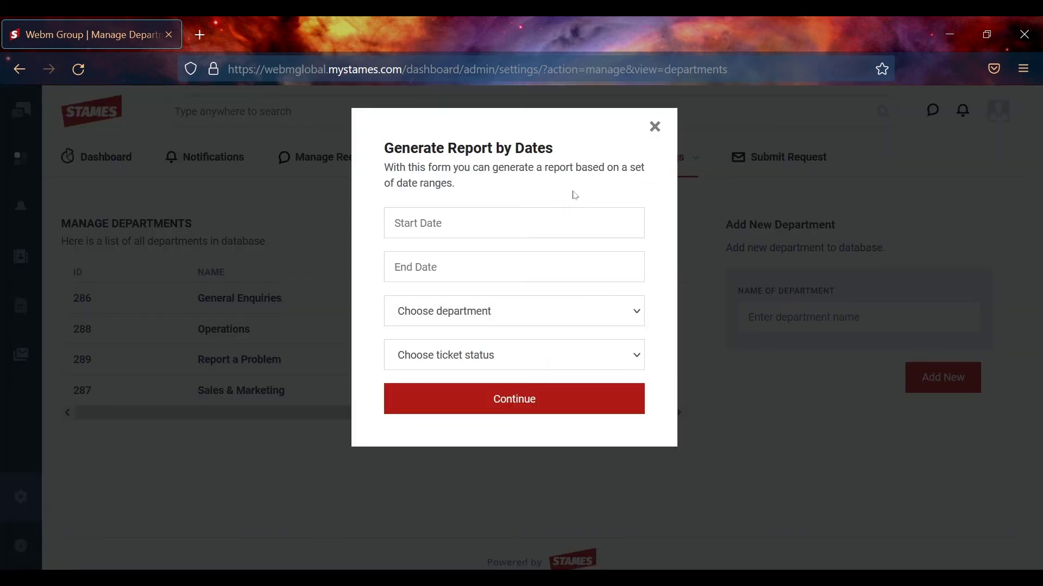
pyautogui.click(513, 218)
pyautogui.click(511, 221)
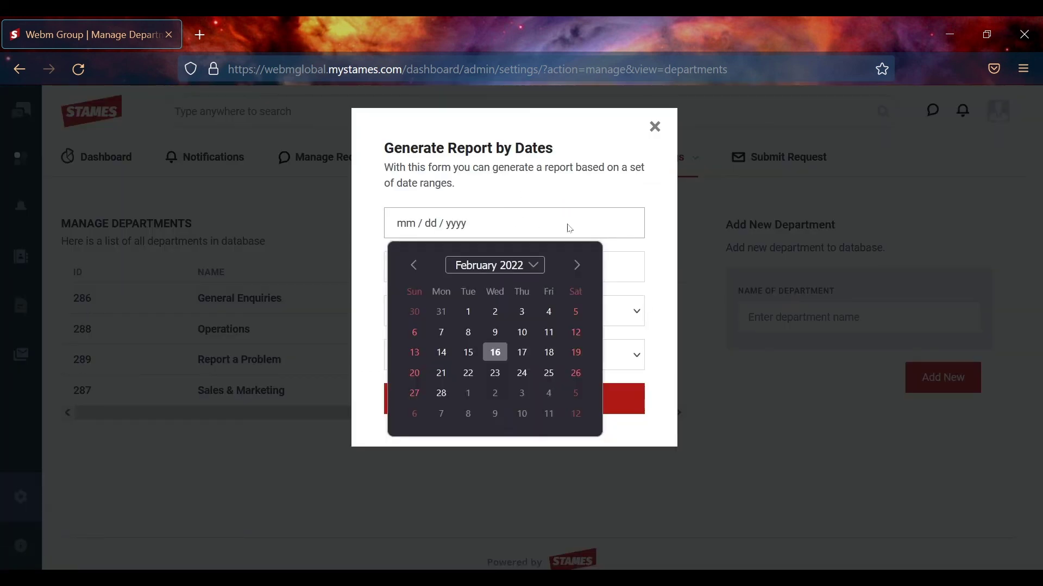
pyautogui.click(576, 190)
pyautogui.click(501, 265)
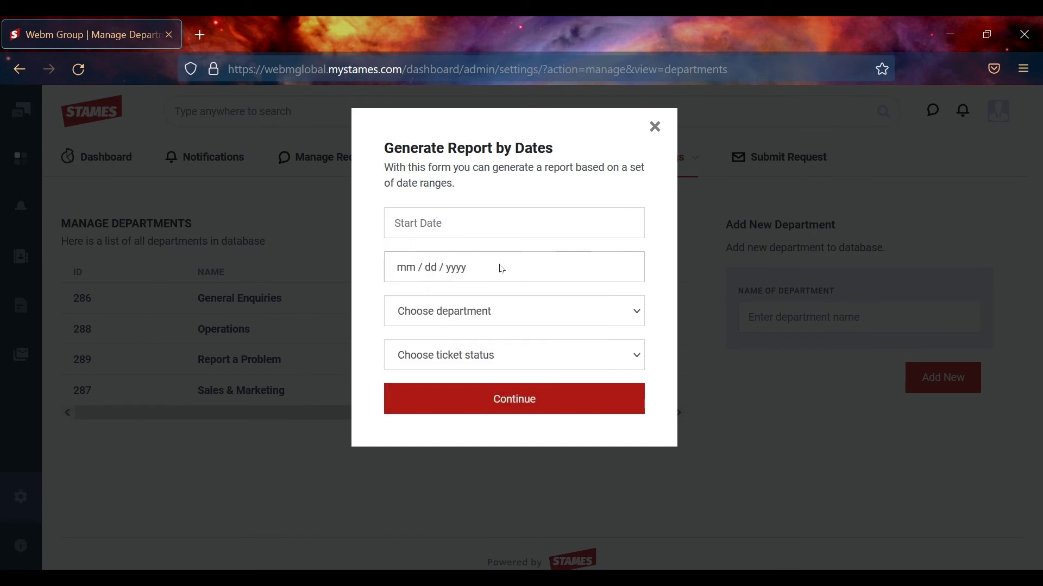
pyautogui.click(500, 266)
pyautogui.click(549, 198)
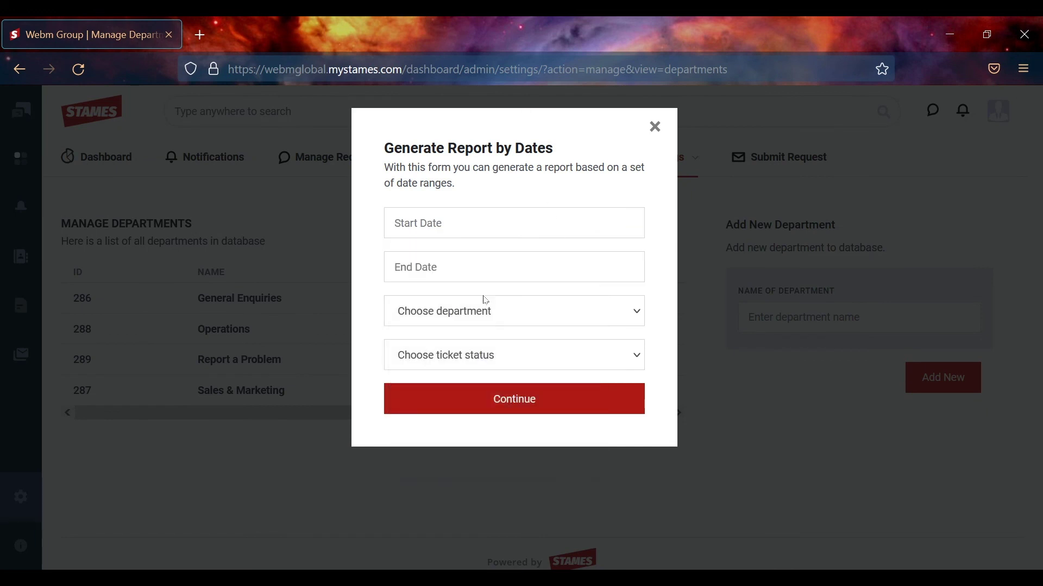
pyautogui.click(493, 311)
pyautogui.click(526, 298)
pyautogui.click(501, 358)
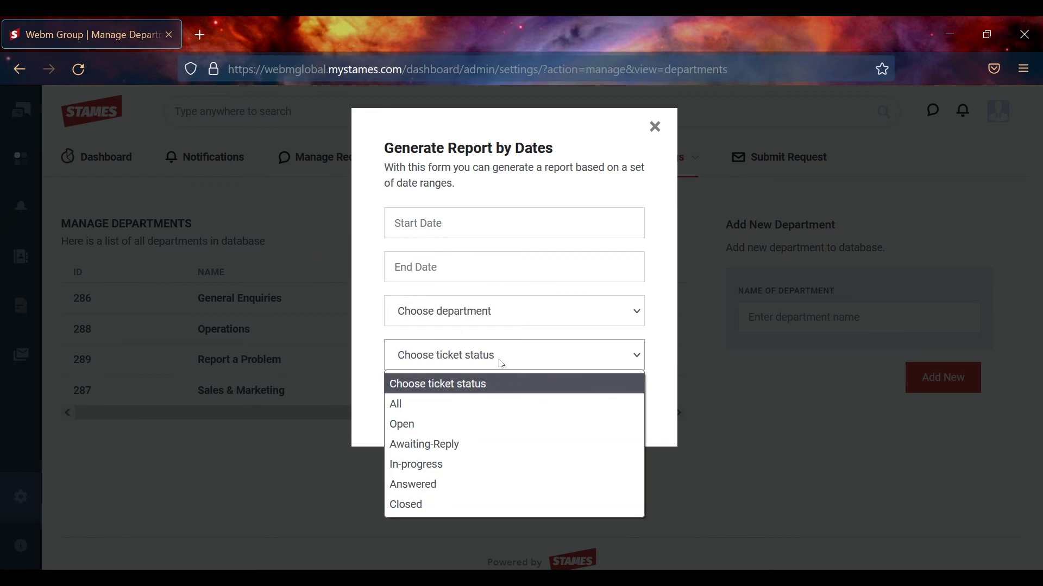
pyautogui.click(516, 335)
pyautogui.click(654, 128)
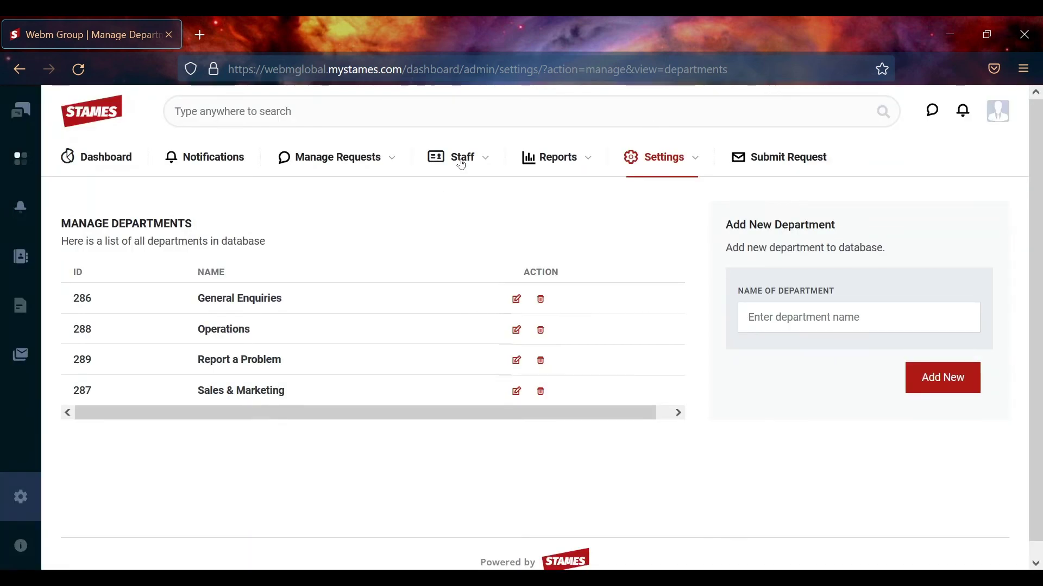
# Close the report form and view the empty Manage Staff Accounts page
pyautogui.click(548, 159)
pyautogui.click(434, 156)
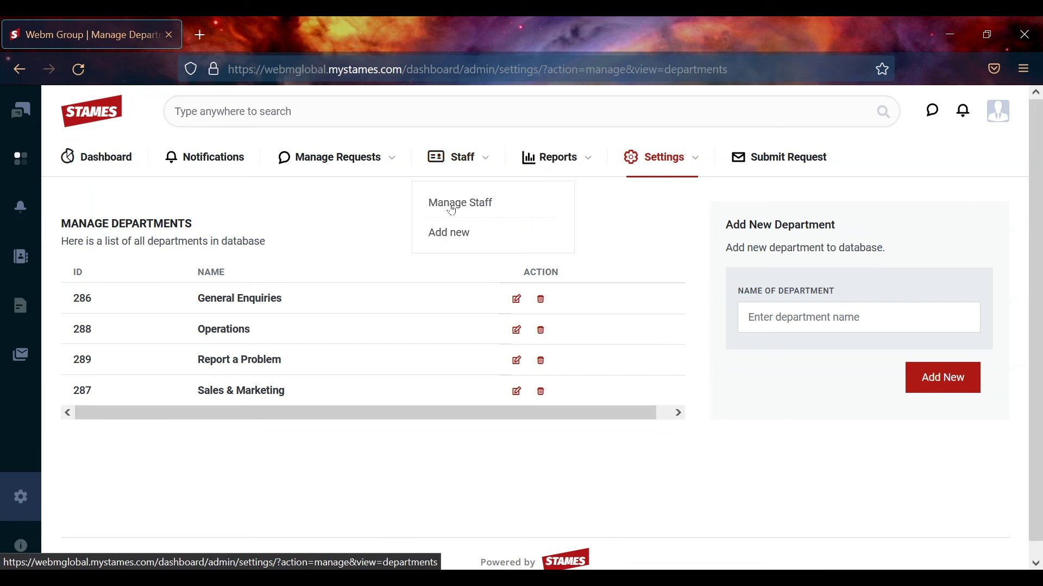
pyautogui.click(458, 208)
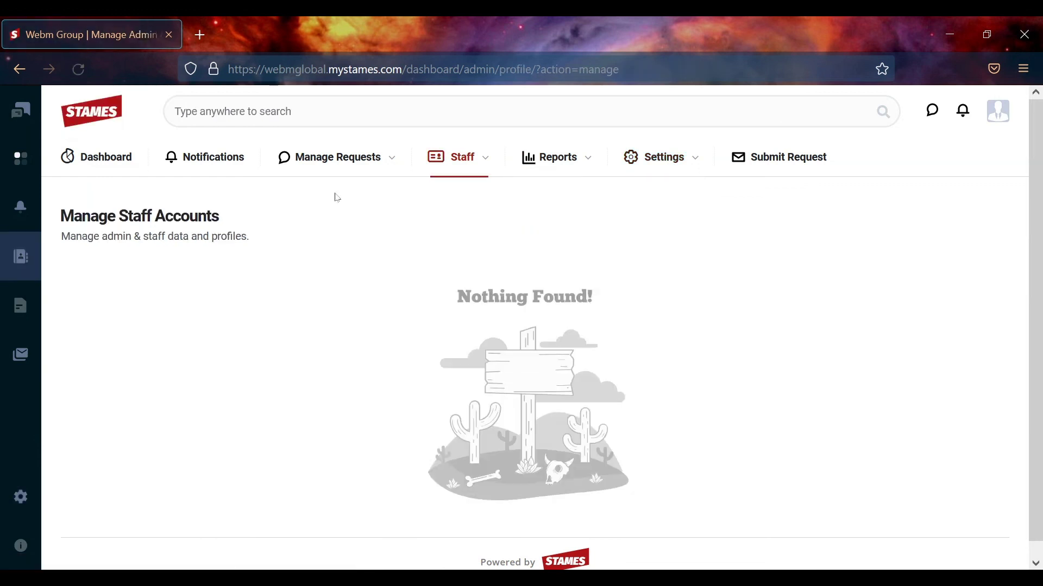
# Open the blank Create a New Admin Account form via Staff > Add new and scroll through it
pyautogui.click(459, 163)
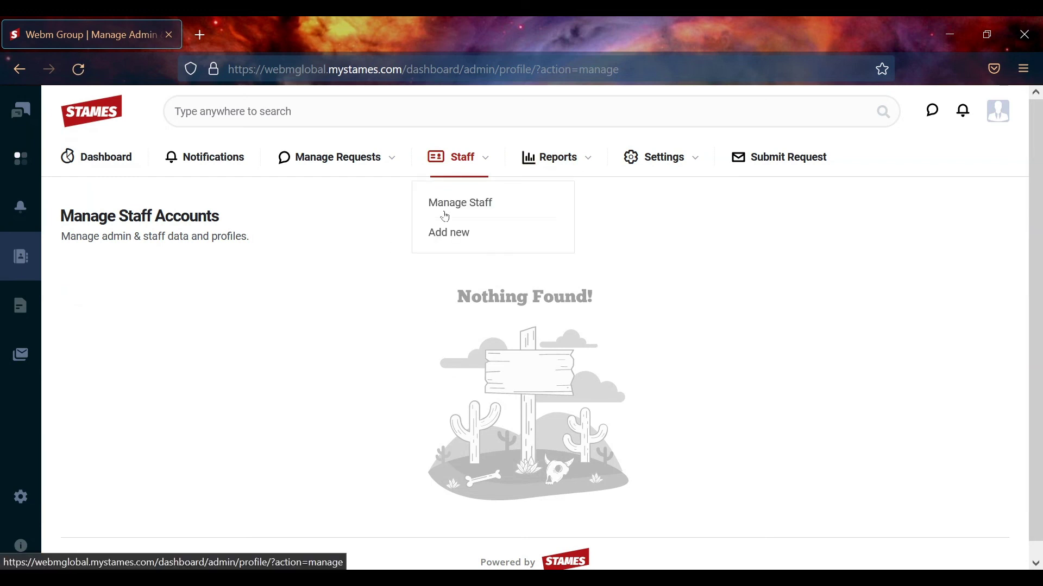
pyautogui.click(449, 233)
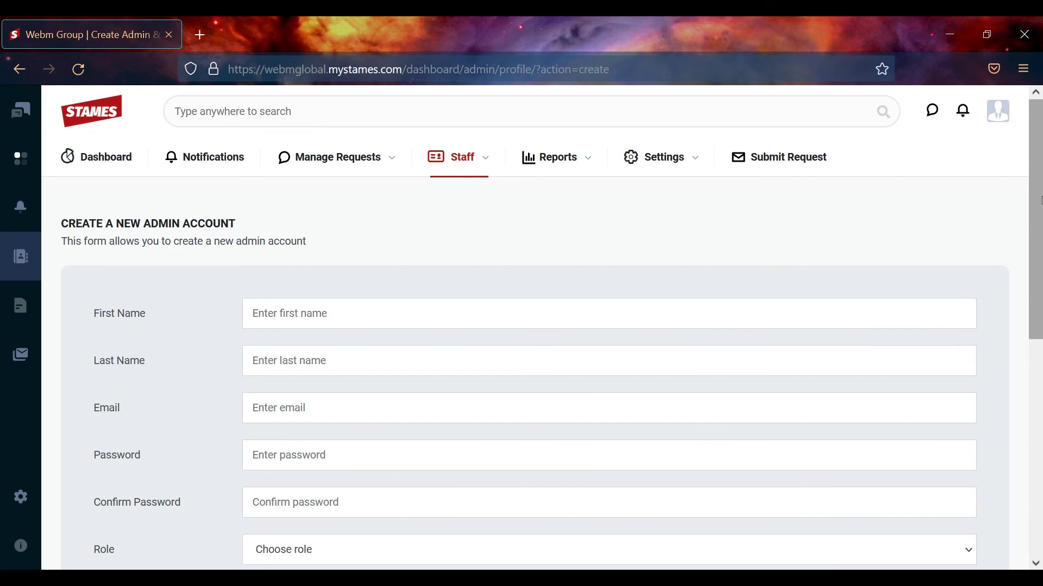
pyautogui.moveTo(1039, 201); pyautogui.dragTo(1033, 163)
# View the All Departments ticket list with zero tickets, then go back to the Dashboard
pyautogui.click(349, 161)
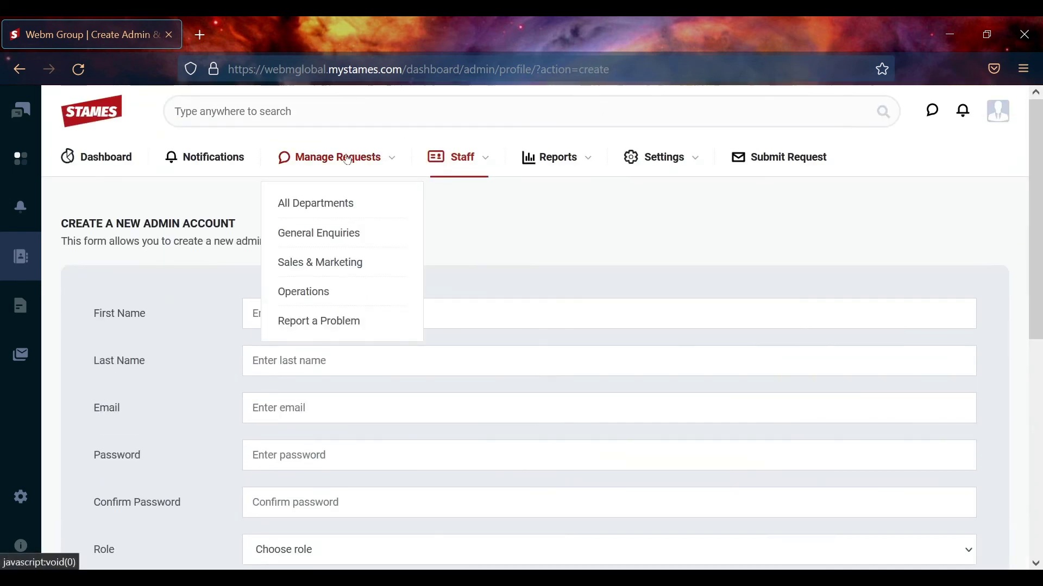
pyautogui.click(336, 204)
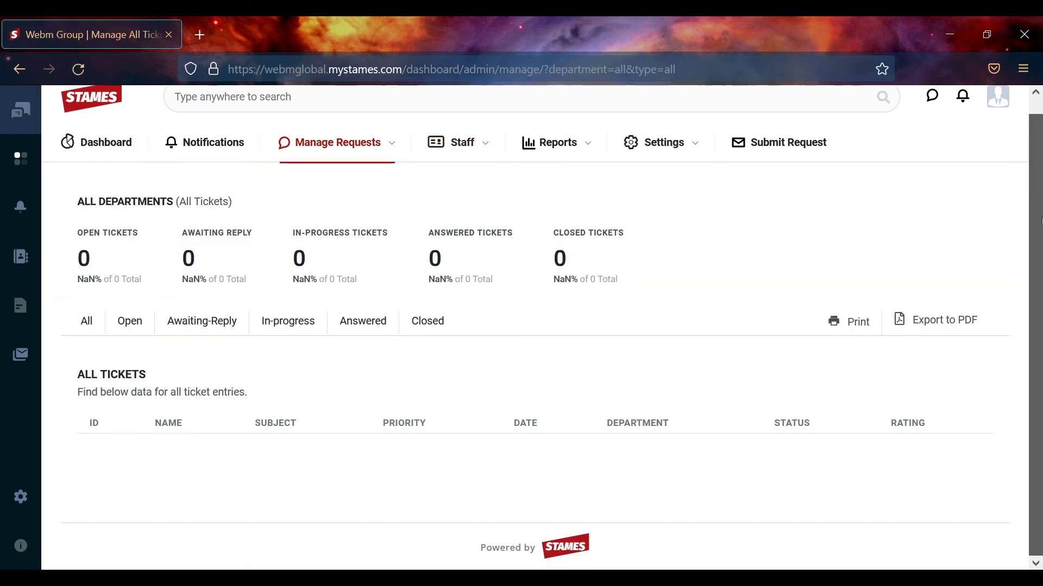
pyautogui.click(20, 158)
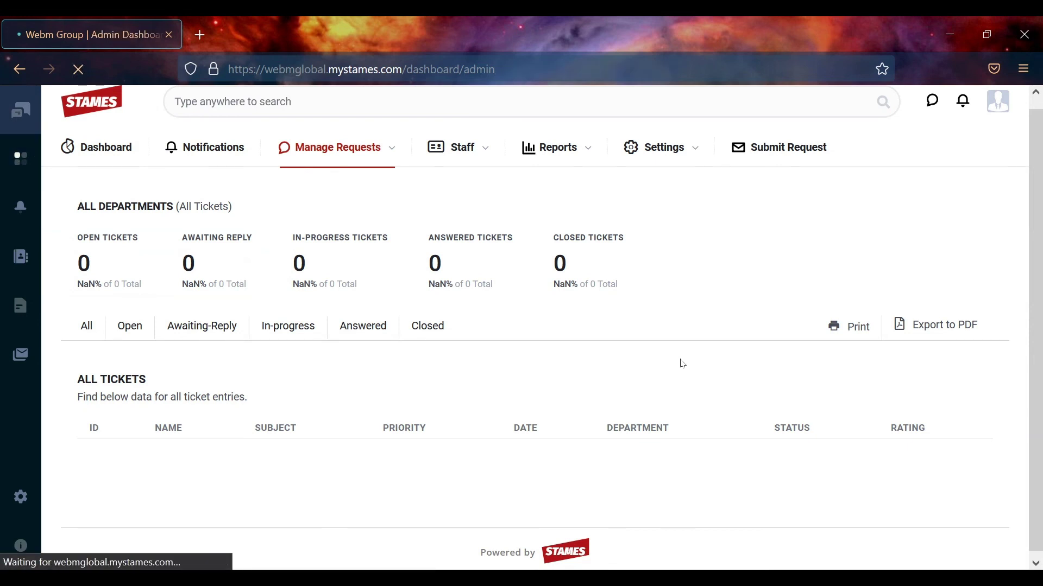